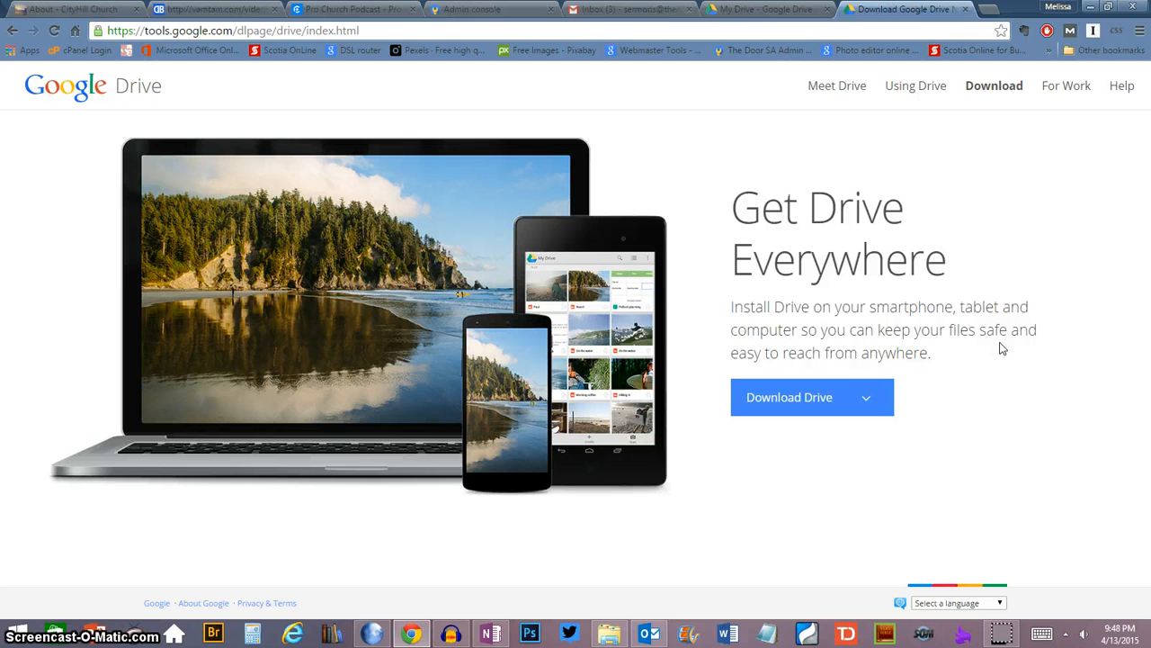
- Review the device options for downloading Drive, and locate the Dropbox and Google Drive folders in File Explorer
{"action": "left_click", "coordinate": [859, 405]}
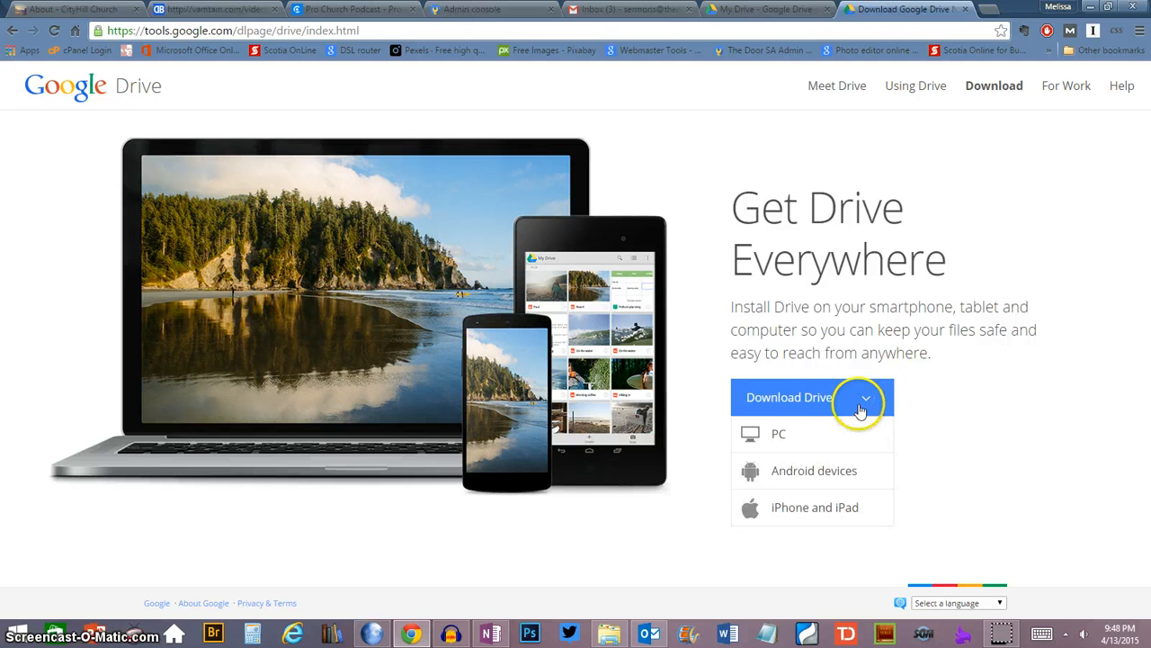
{"action": "left_click", "coordinate": [990, 440]}
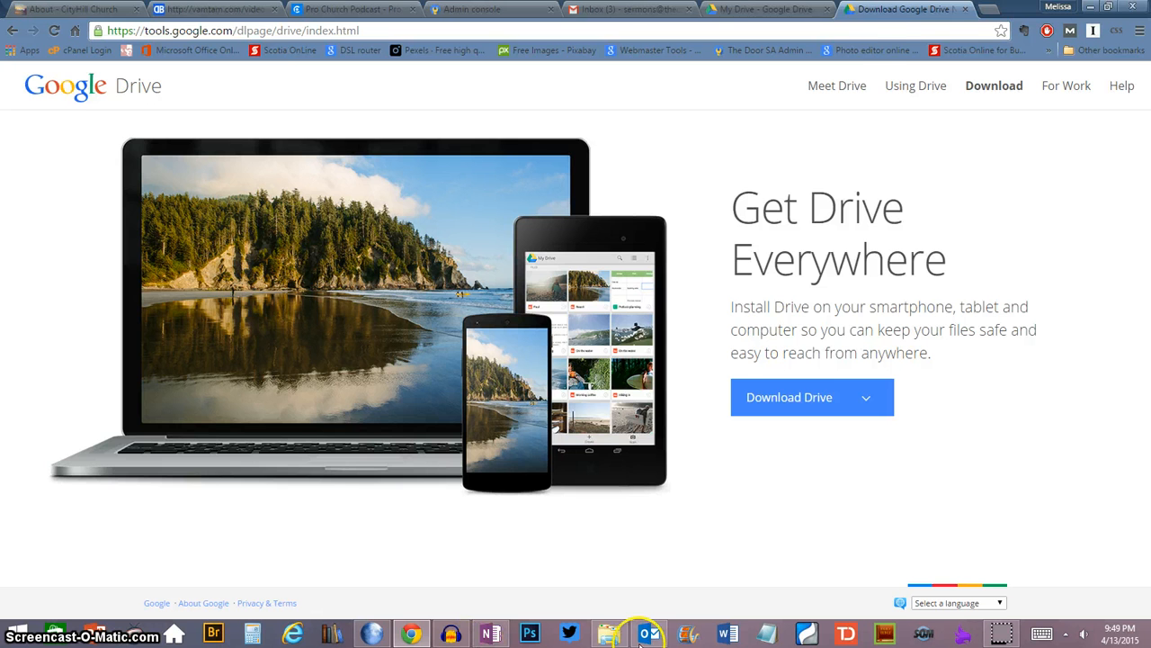
{"action": "left_click", "coordinate": [609, 633]}
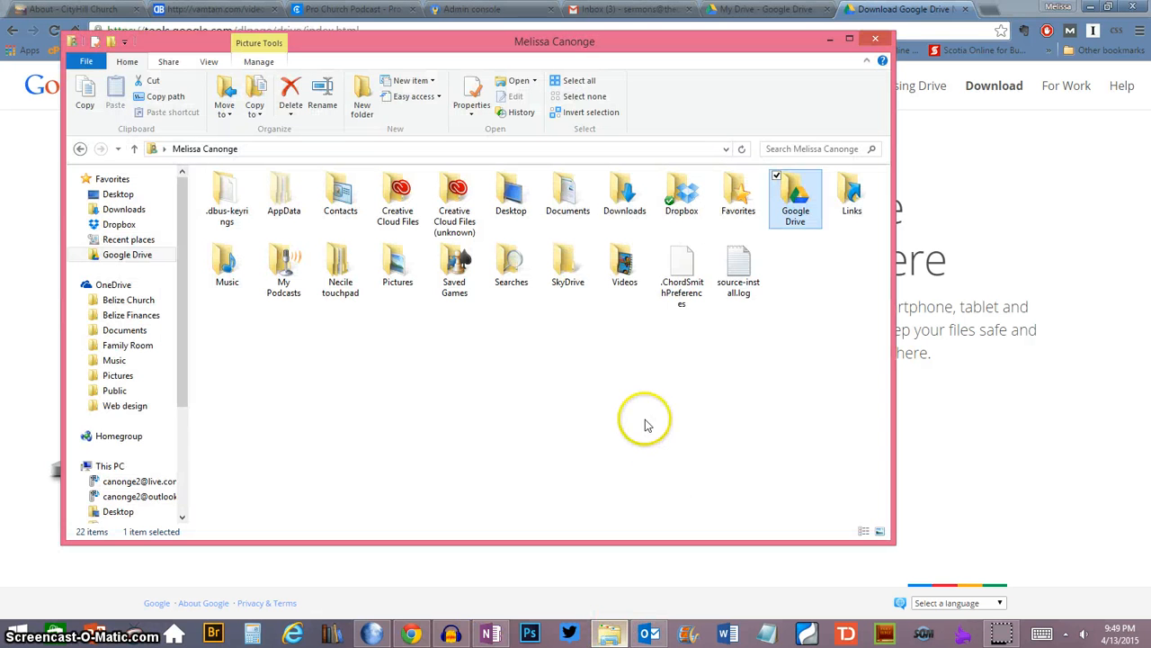
{"action": "left_click", "coordinate": [684, 205]}
{"action": "left_click", "coordinate": [794, 193]}
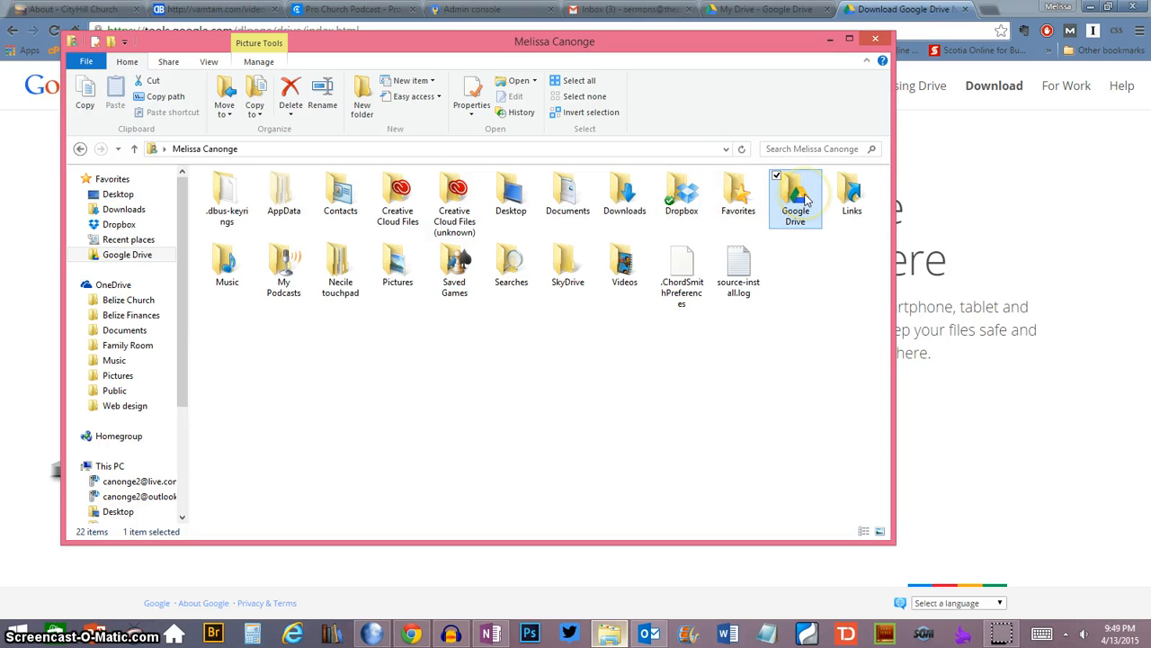
{"action": "left_click", "coordinate": [829, 38]}
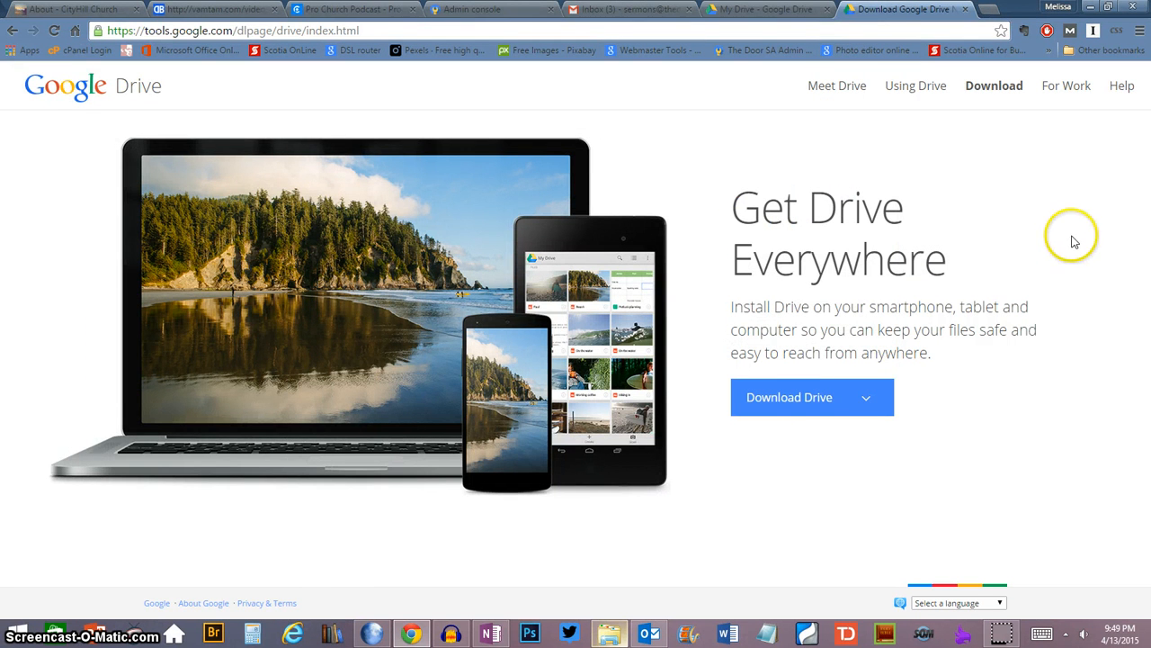
{"action": "left_click", "coordinate": [869, 399]}
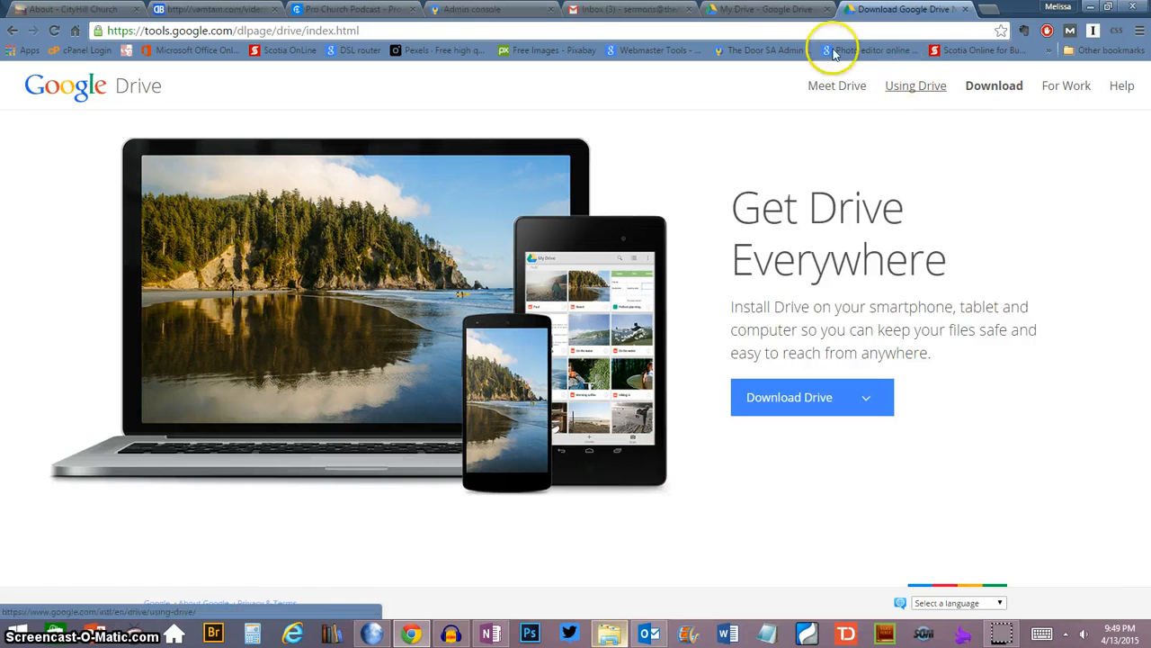
- Share the For Website folder in My Drive as Public on the web with view access for anyone
{"action": "left_click", "coordinate": [775, 11]}
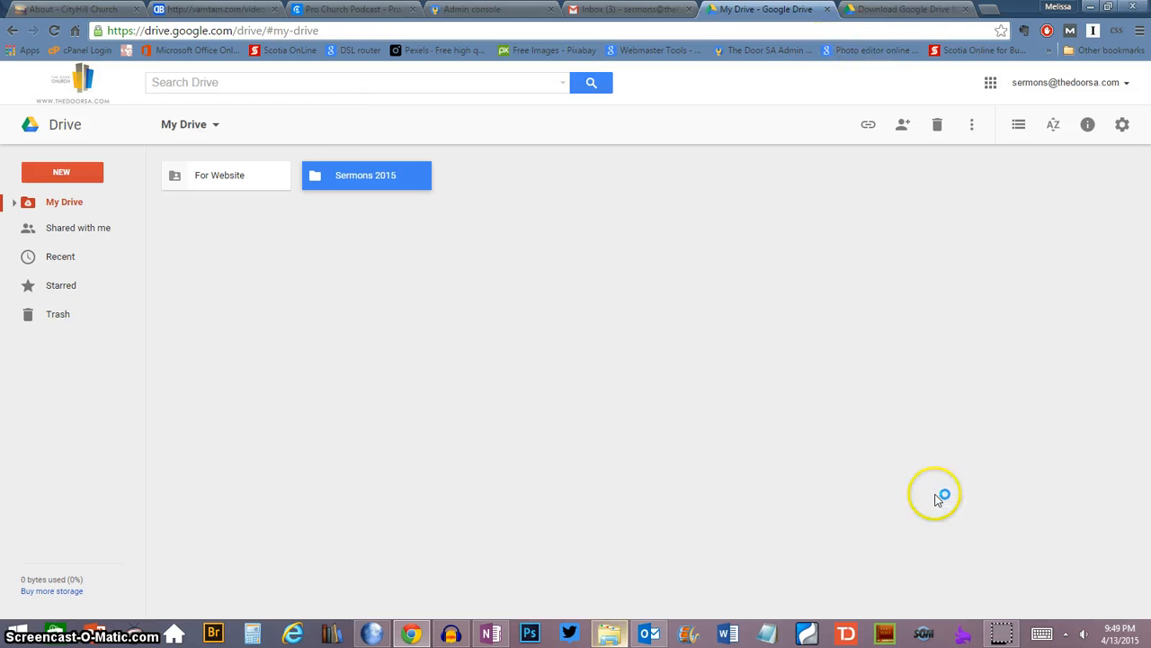
{"action": "left_click", "coordinate": [1003, 634]}
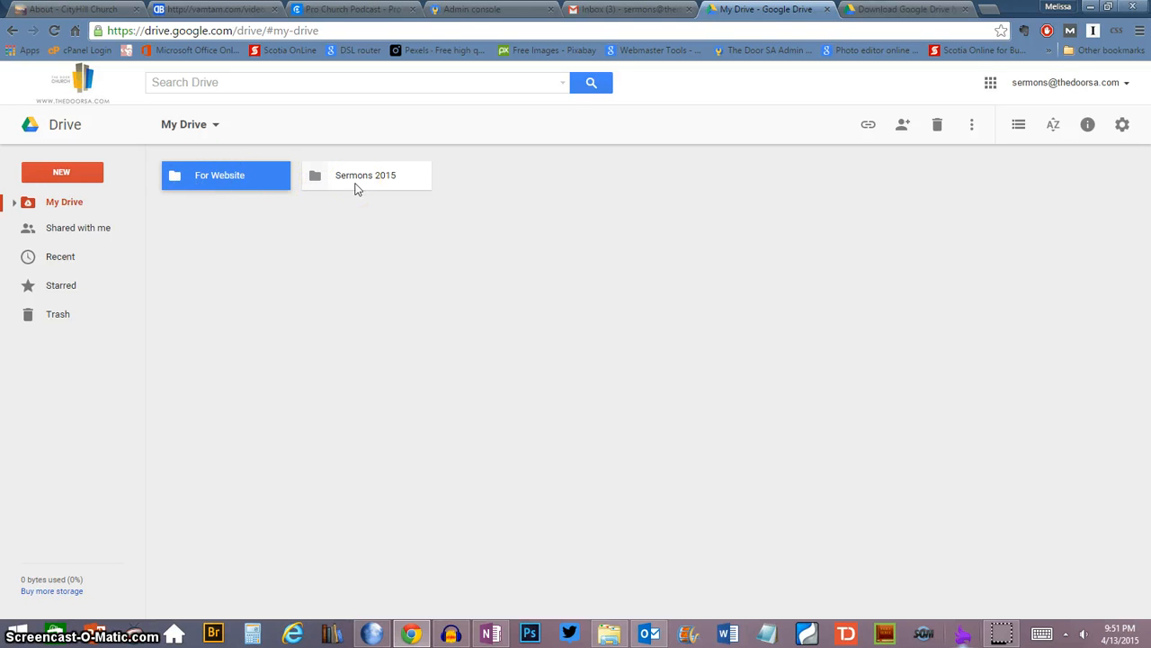
{"action": "right_click", "coordinate": [221, 171]}
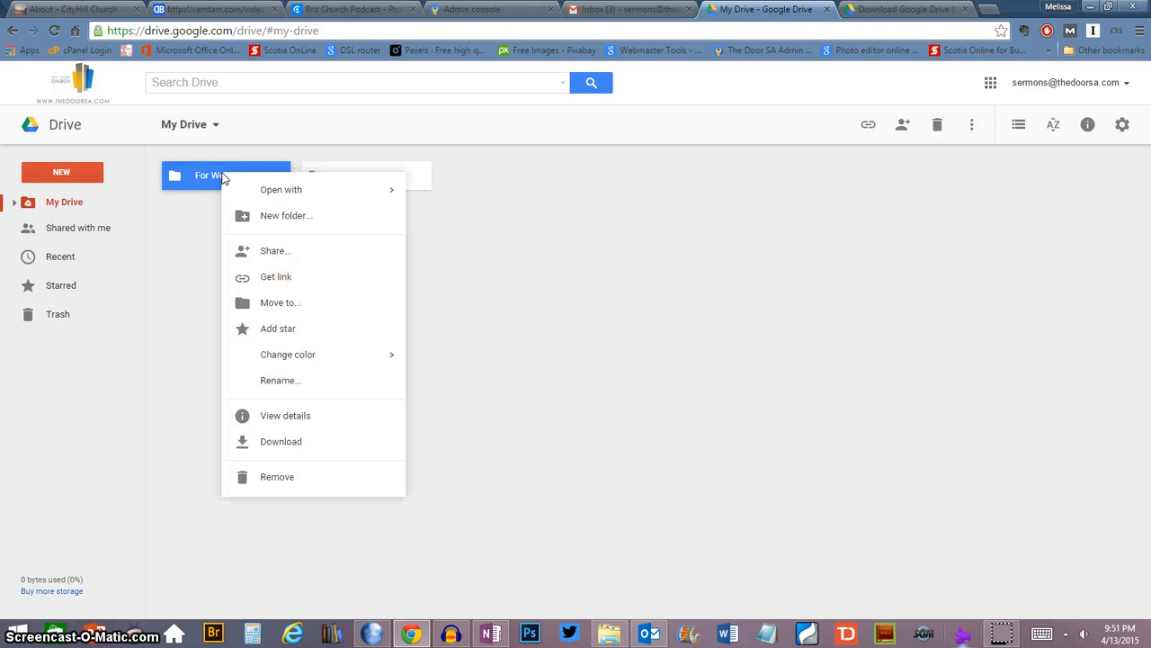
{"action": "left_click", "coordinate": [274, 252]}
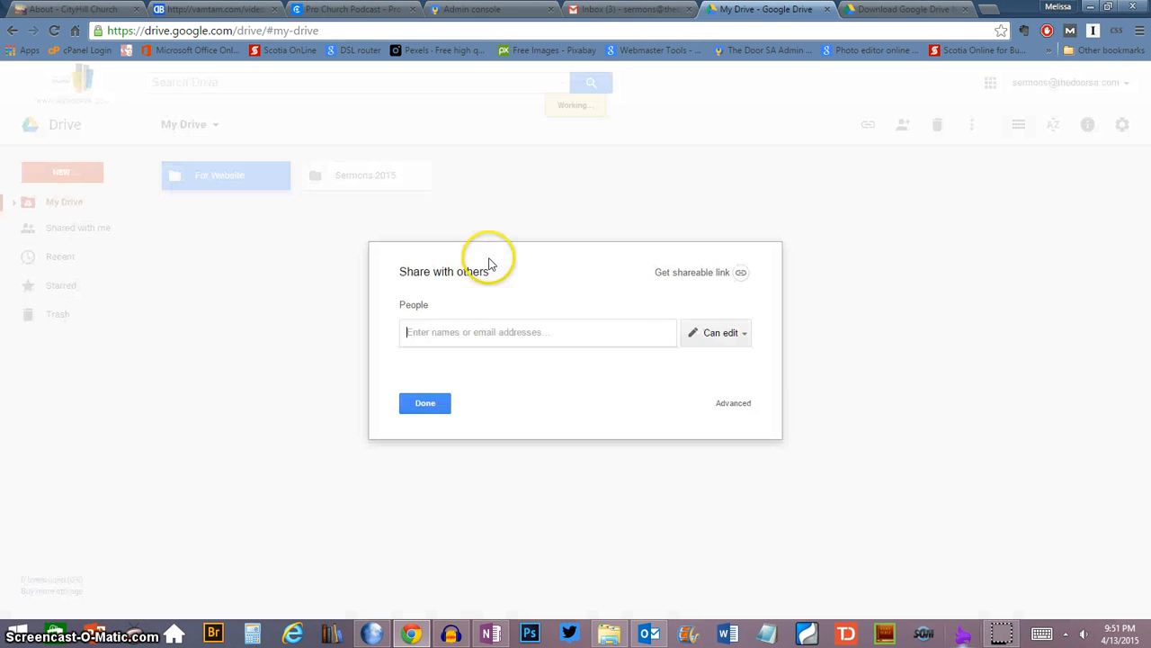
{"action": "left_click", "coordinate": [734, 405]}
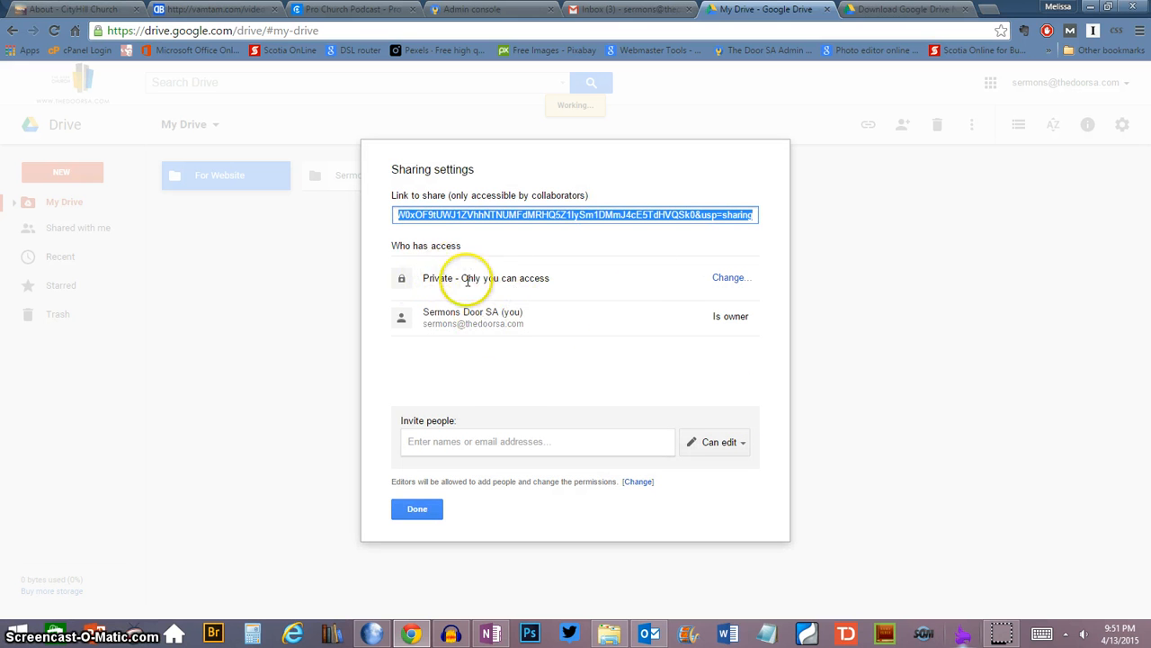
{"action": "left_click", "coordinate": [725, 280]}
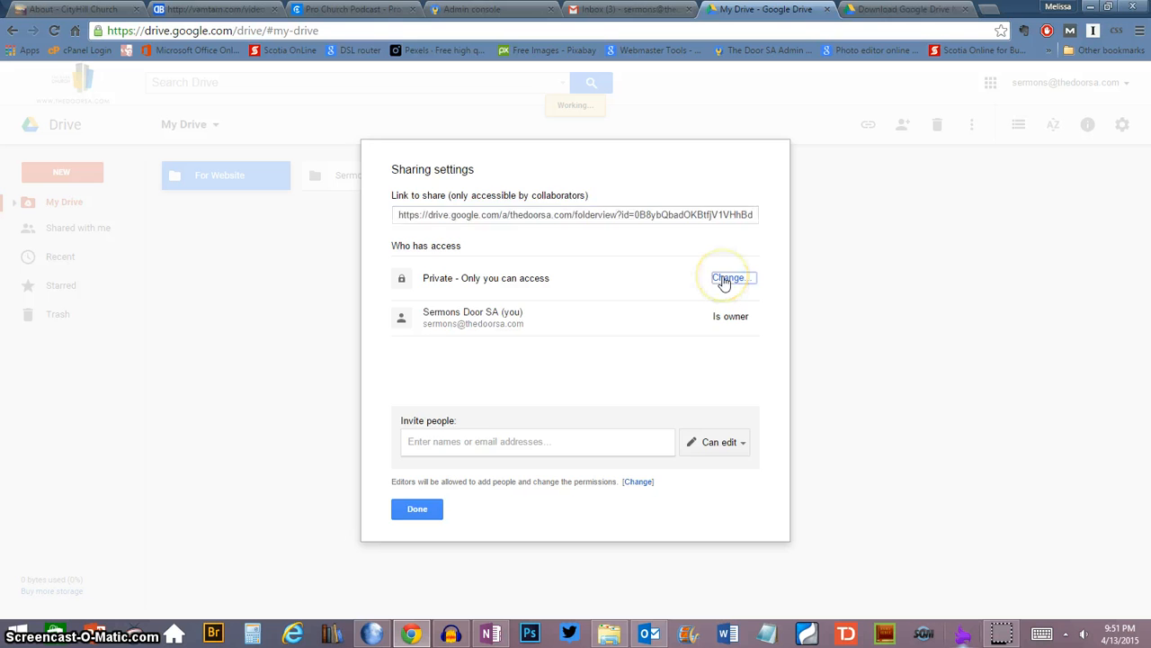
{"action": "left_click", "coordinate": [418, 240]}
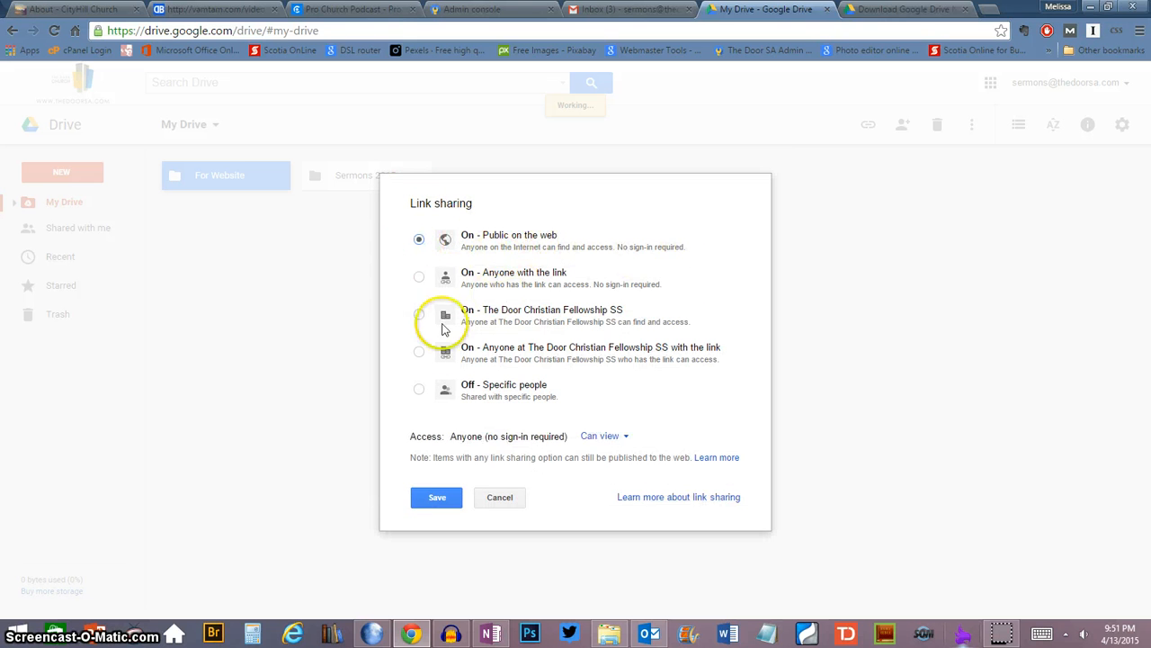
{"action": "left_click", "coordinate": [435, 497]}
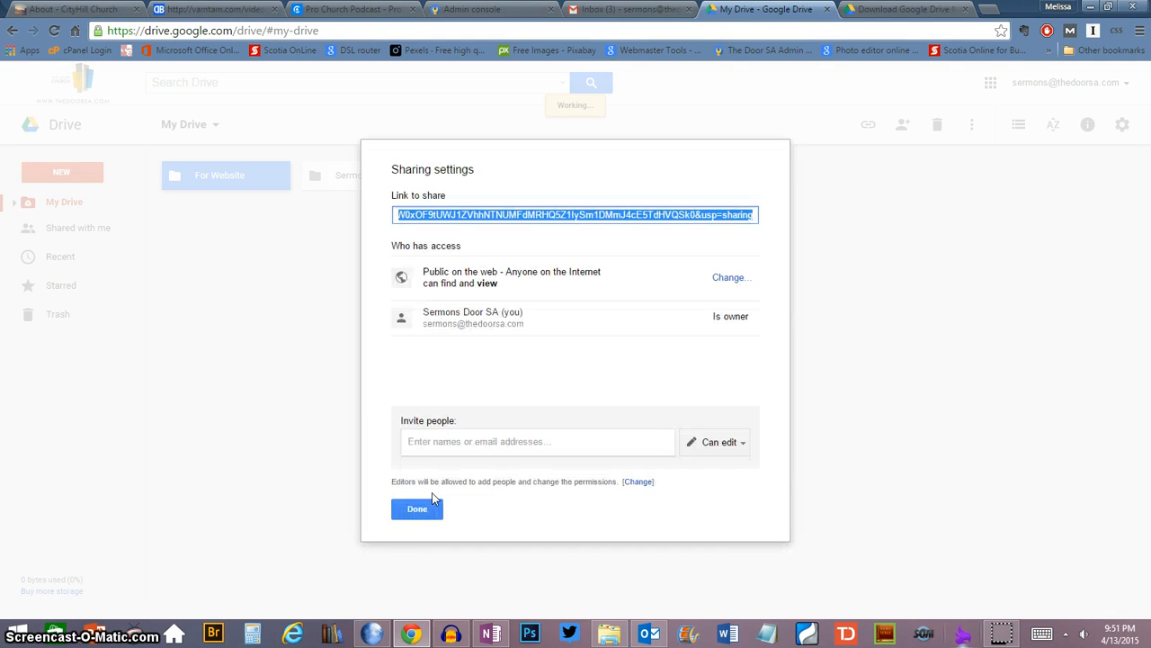
{"action": "left_click", "coordinate": [415, 510]}
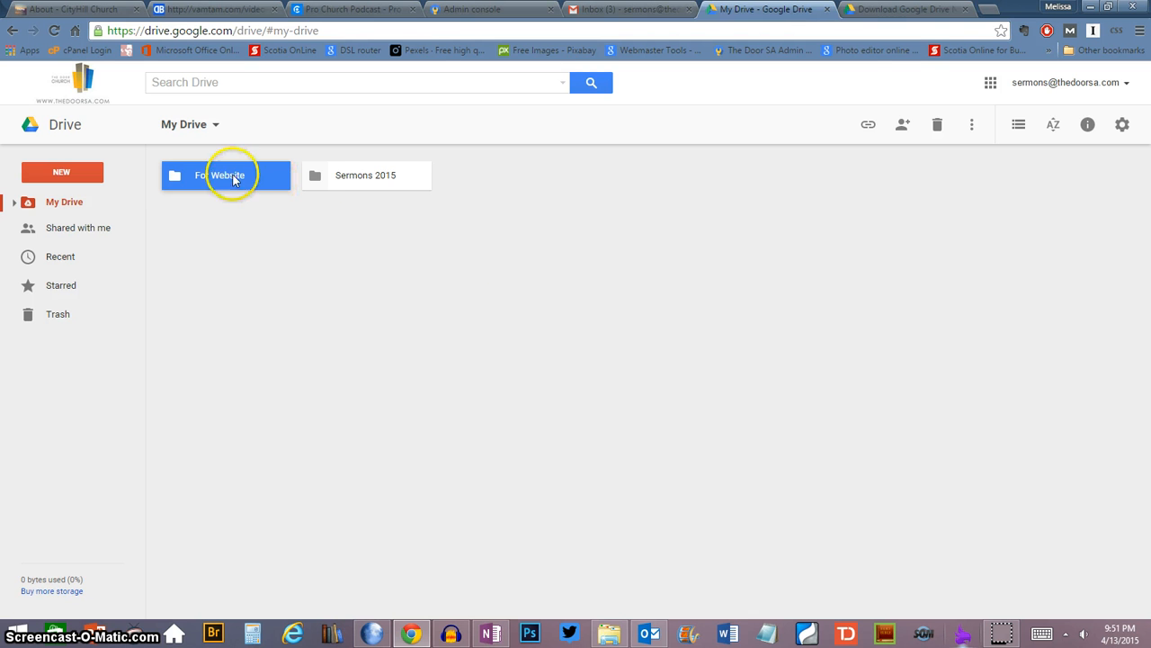
- Switch to Audacity and play the unprocessed sermon recording, stopping the playback after listening
{"action": "left_click", "coordinate": [451, 634]}
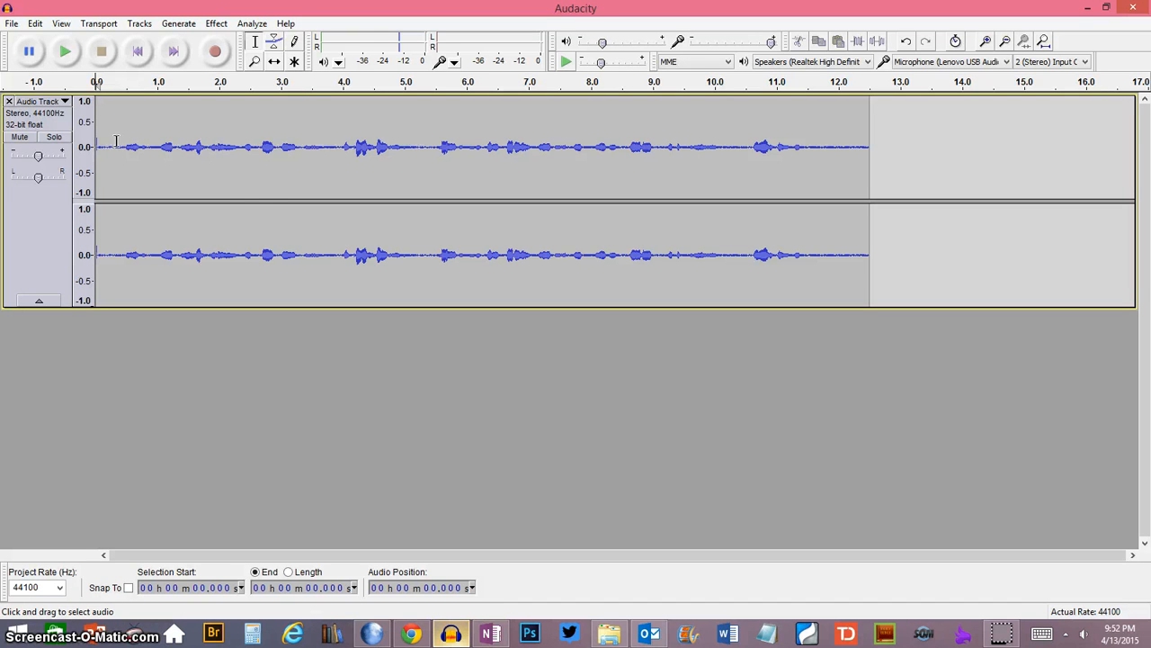
{"action": "left_click", "coordinate": [65, 52]}
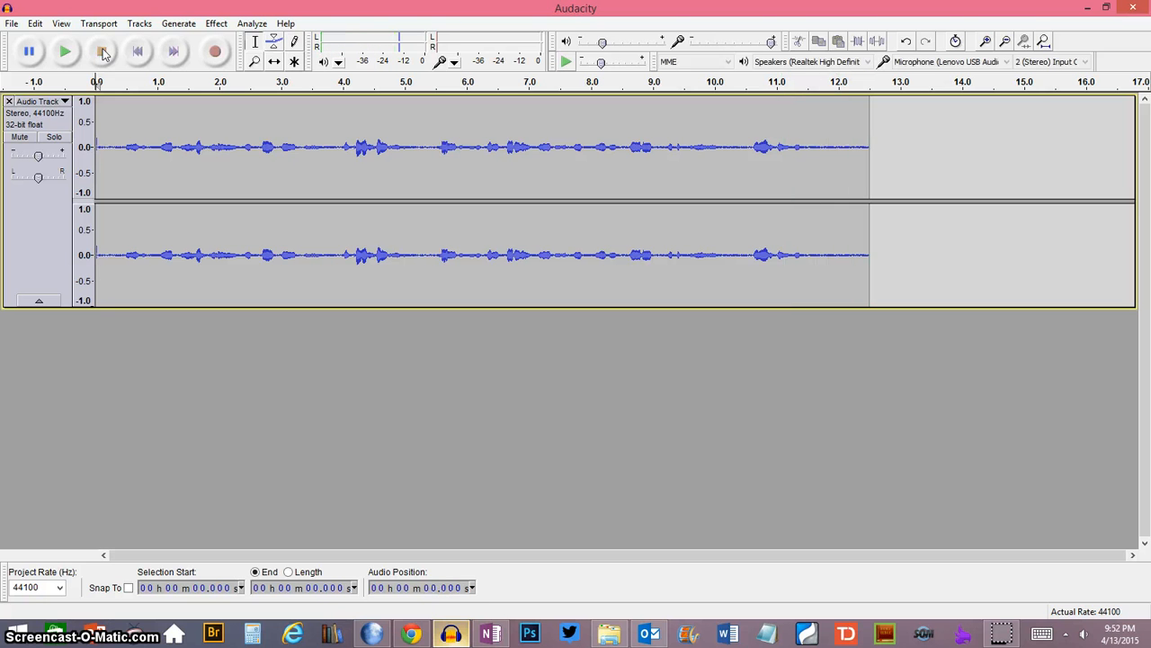
{"action": "left_click", "coordinate": [102, 51]}
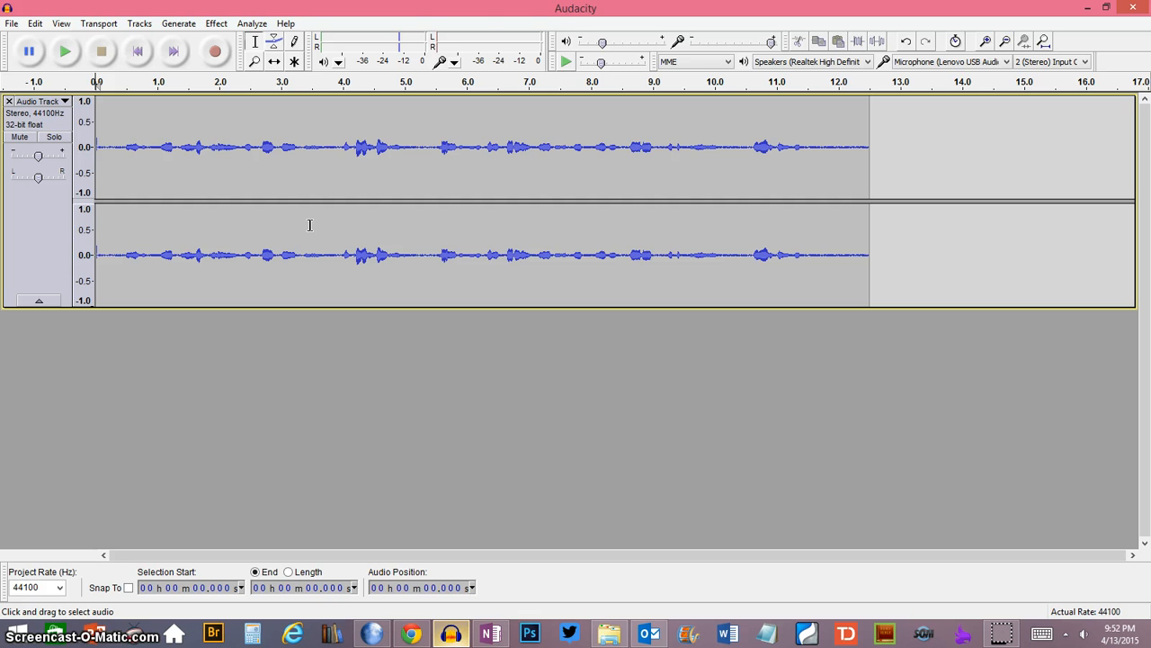
- Apply the Compressor effect to the whole audio track with the preset settings
{"action": "left_click", "coordinate": [217, 23]}
{"action": "left_click", "coordinate": [272, 161]}
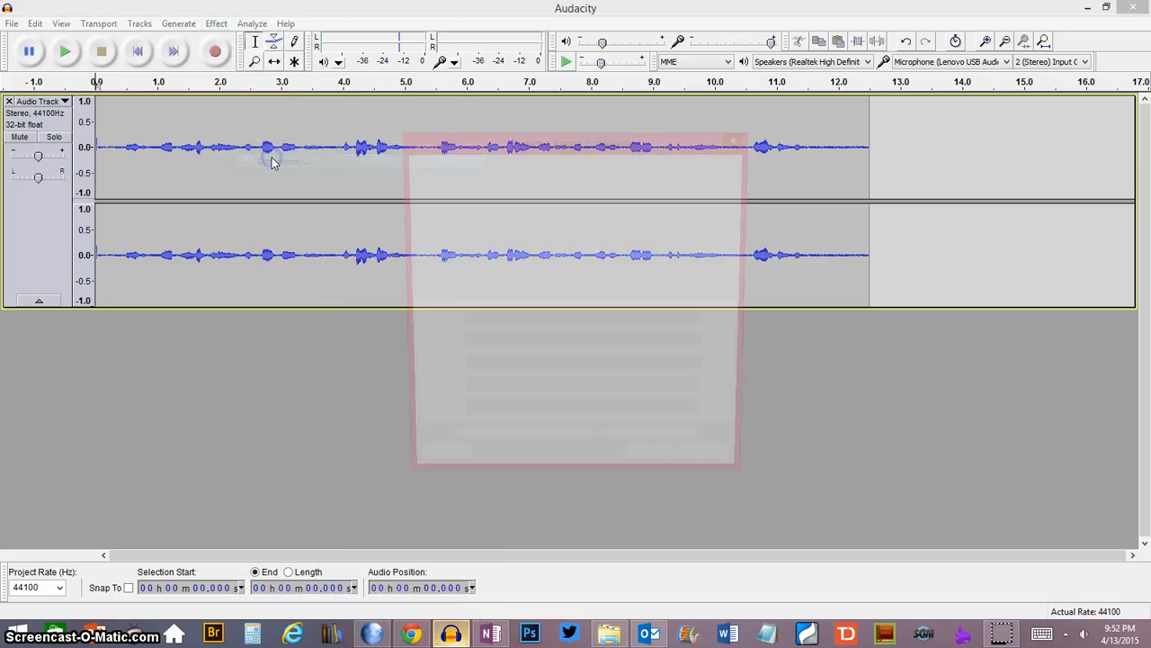
{"action": "left_click", "coordinate": [655, 467]}
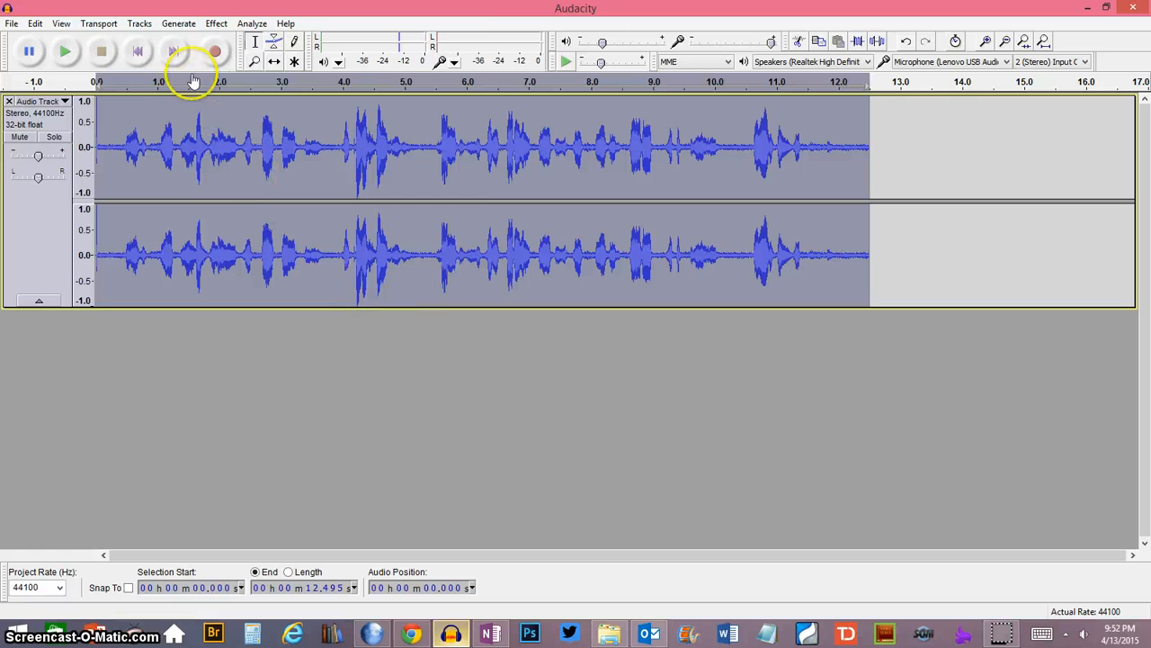
- Normalize the track to a maximum amplitude of -1.0 dB with DC offset removal and listen to the first seconds
{"action": "left_click", "coordinate": [216, 24]}
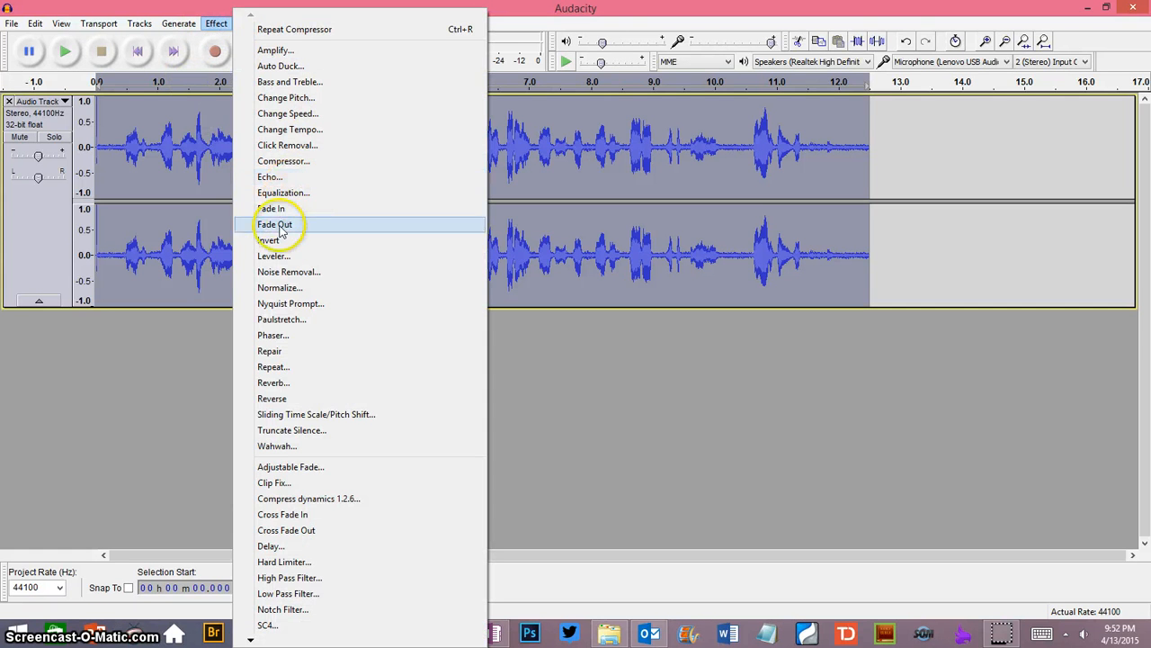
{"action": "left_click", "coordinate": [283, 290]}
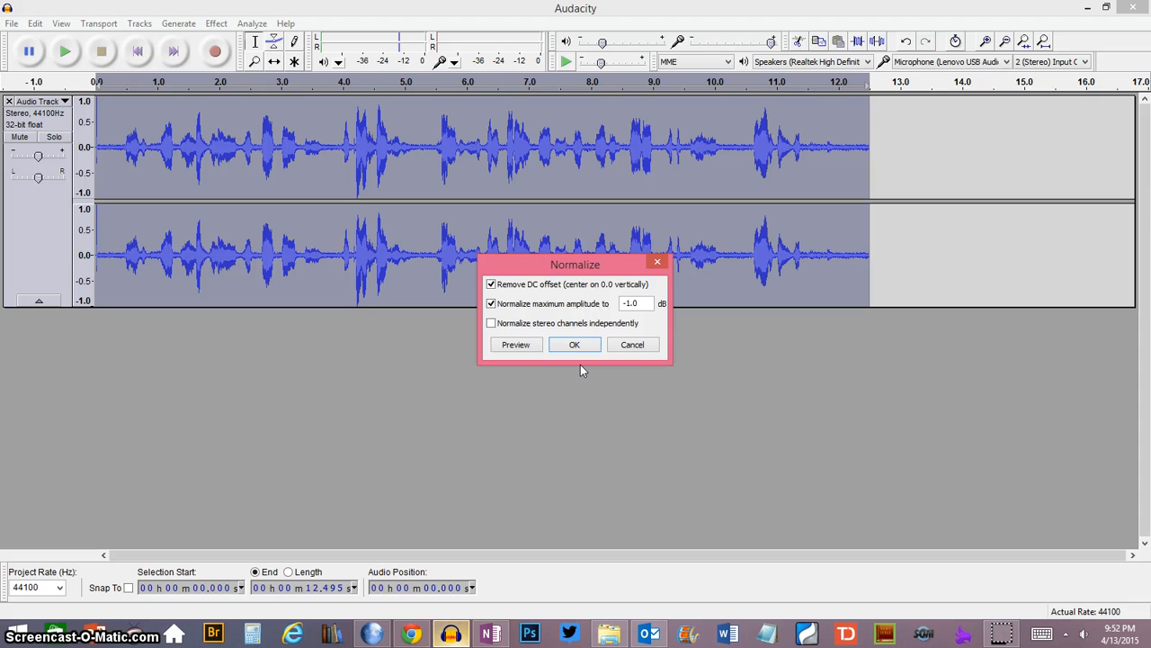
{"action": "left_click", "coordinate": [563, 347]}
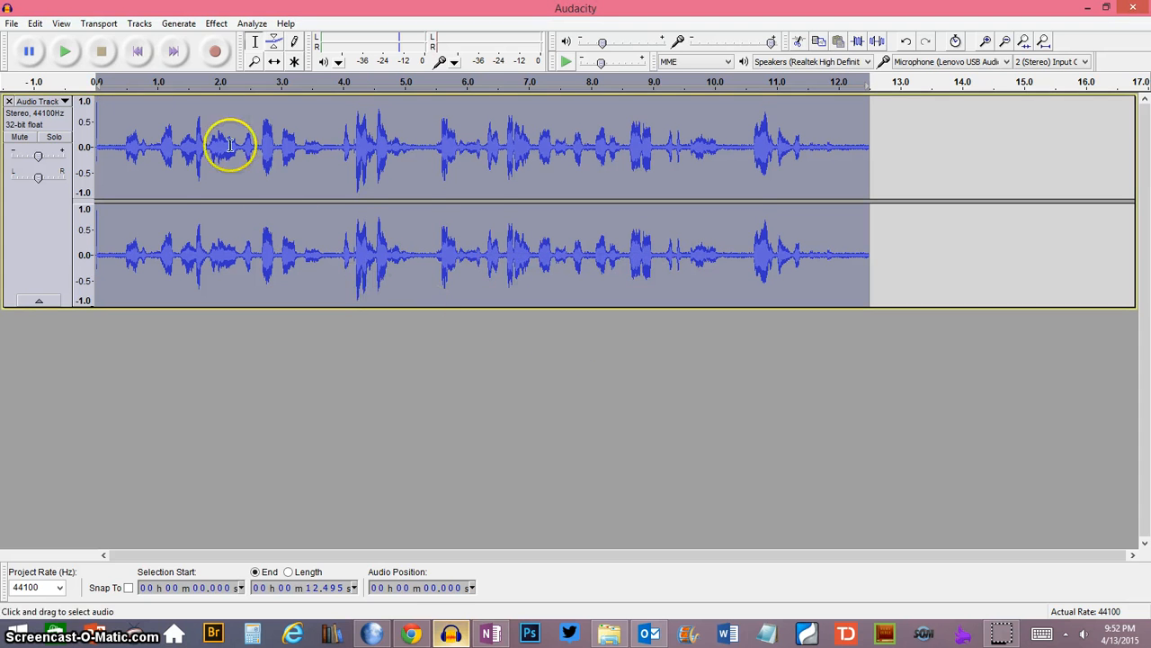
{"action": "left_click", "coordinate": [68, 52]}
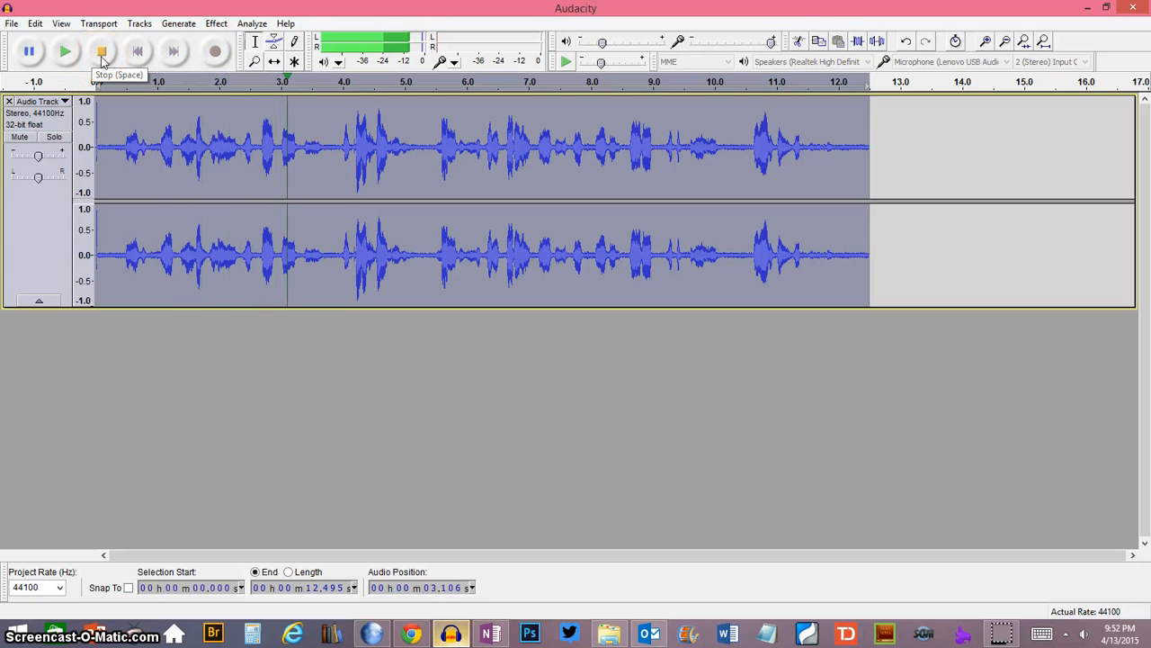
{"action": "left_click", "coordinate": [102, 54]}
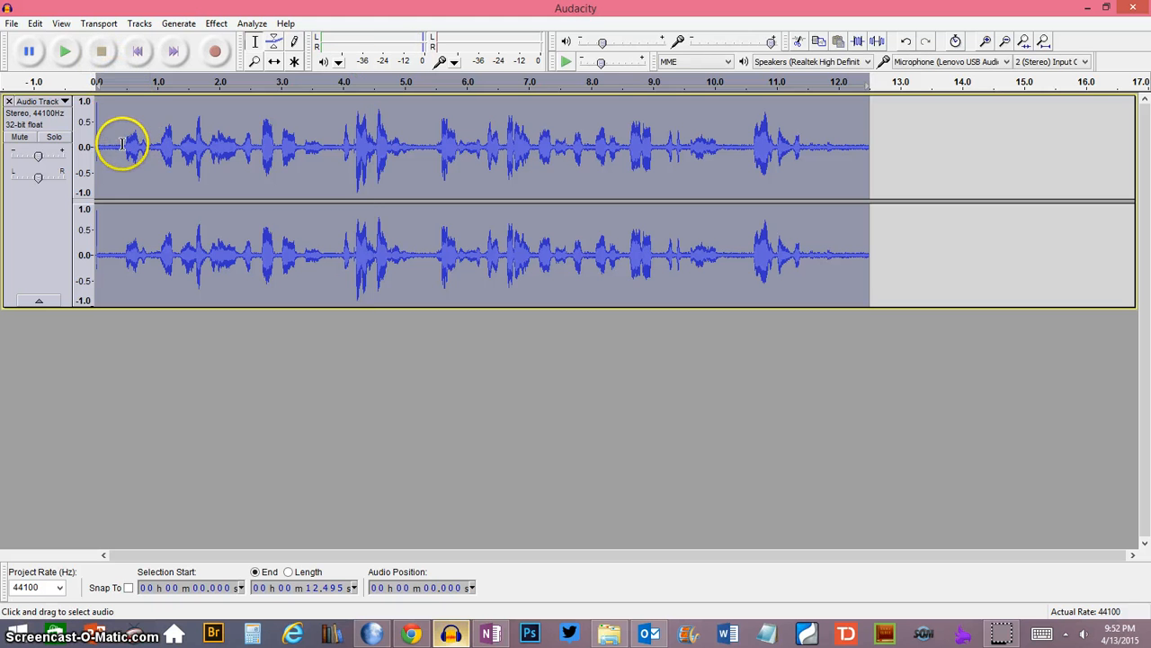
- Capture a noise profile for Noise Removal from the quiet section at about 0.07 to 0.46 seconds
{"action": "left_click", "coordinate": [123, 146]}
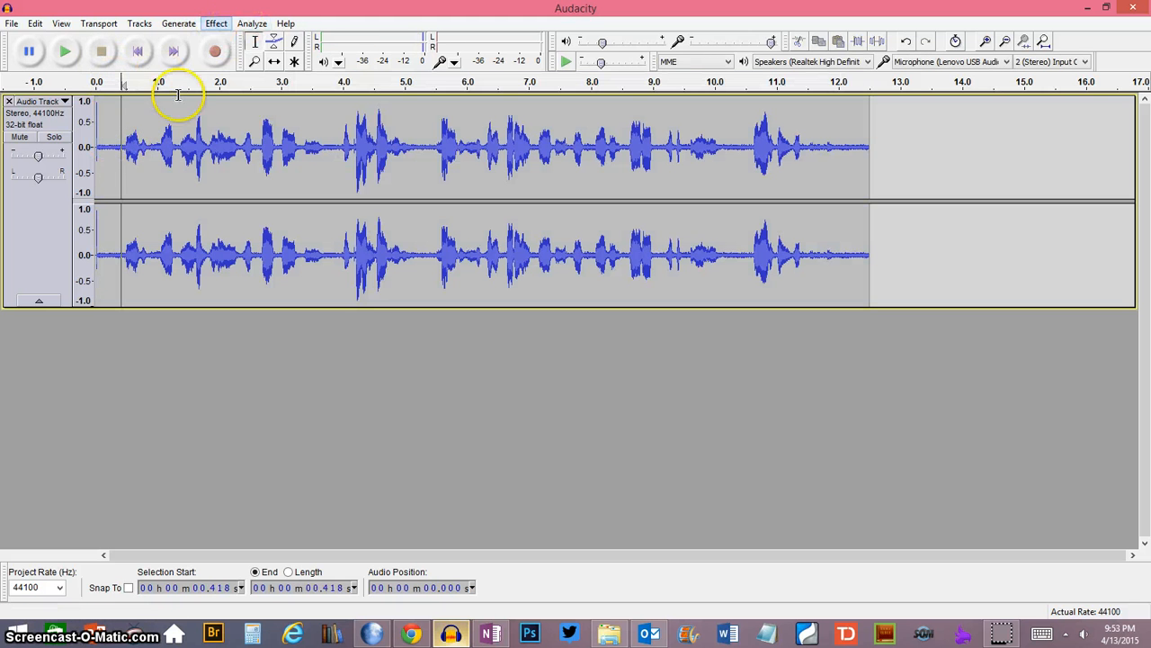
{"action": "left_click_drag", "start_coordinate": [124, 146], "coordinate": [100, 145]}
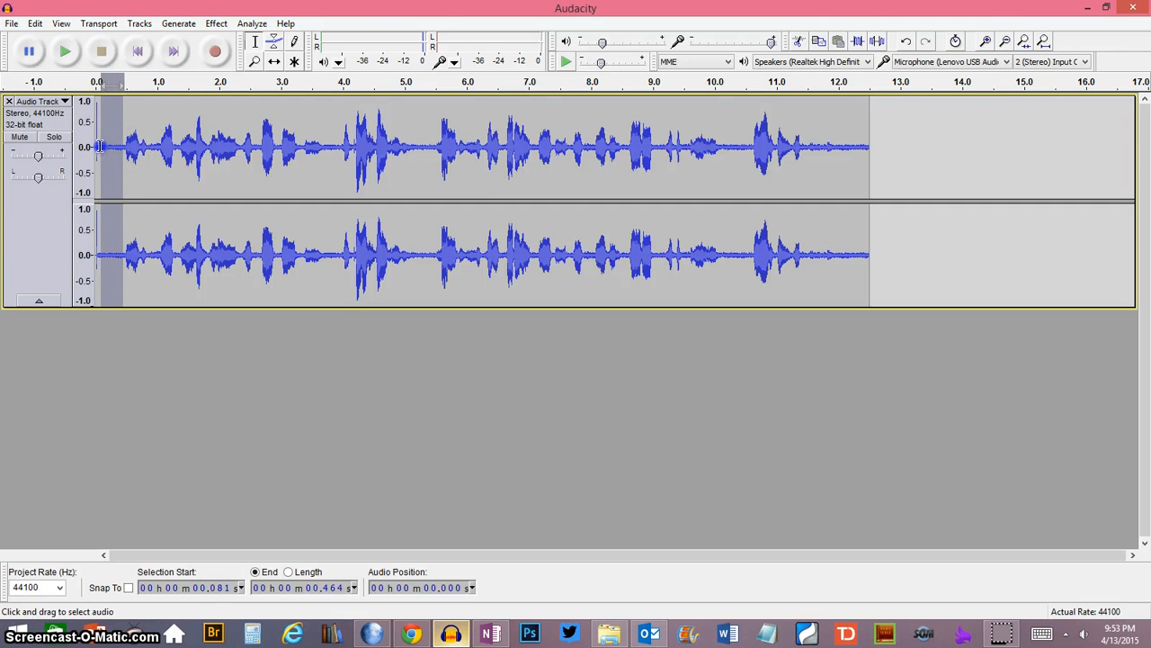
{"action": "left_click", "coordinate": [217, 23]}
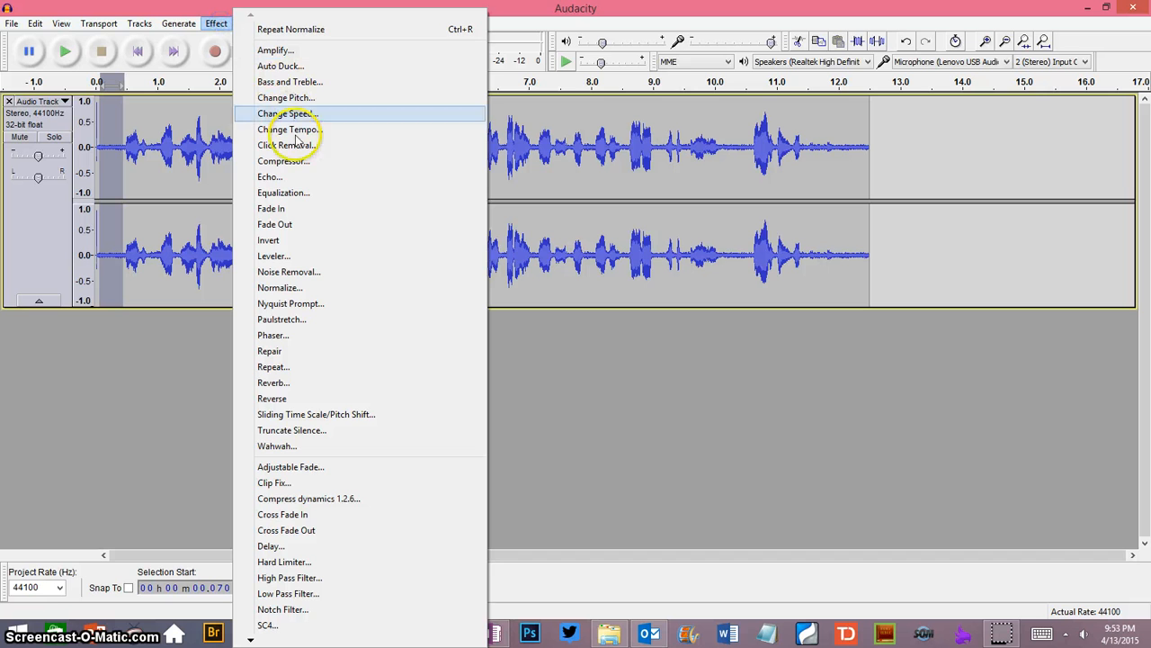
{"action": "left_click", "coordinate": [281, 272]}
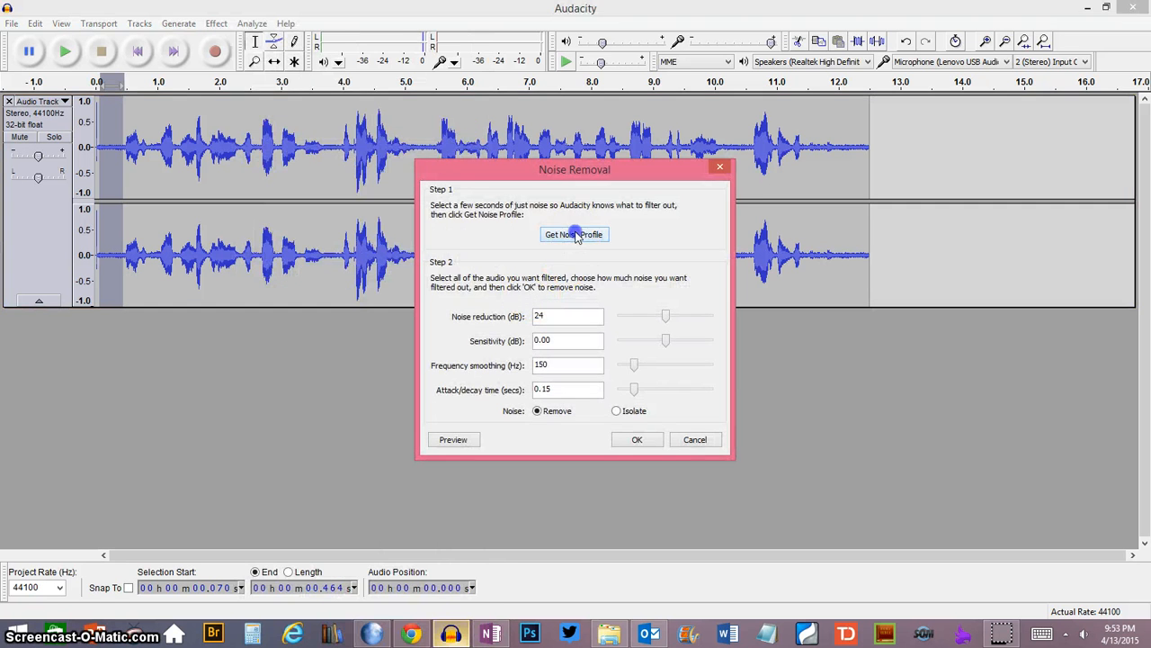
{"action": "left_click", "coordinate": [576, 236]}
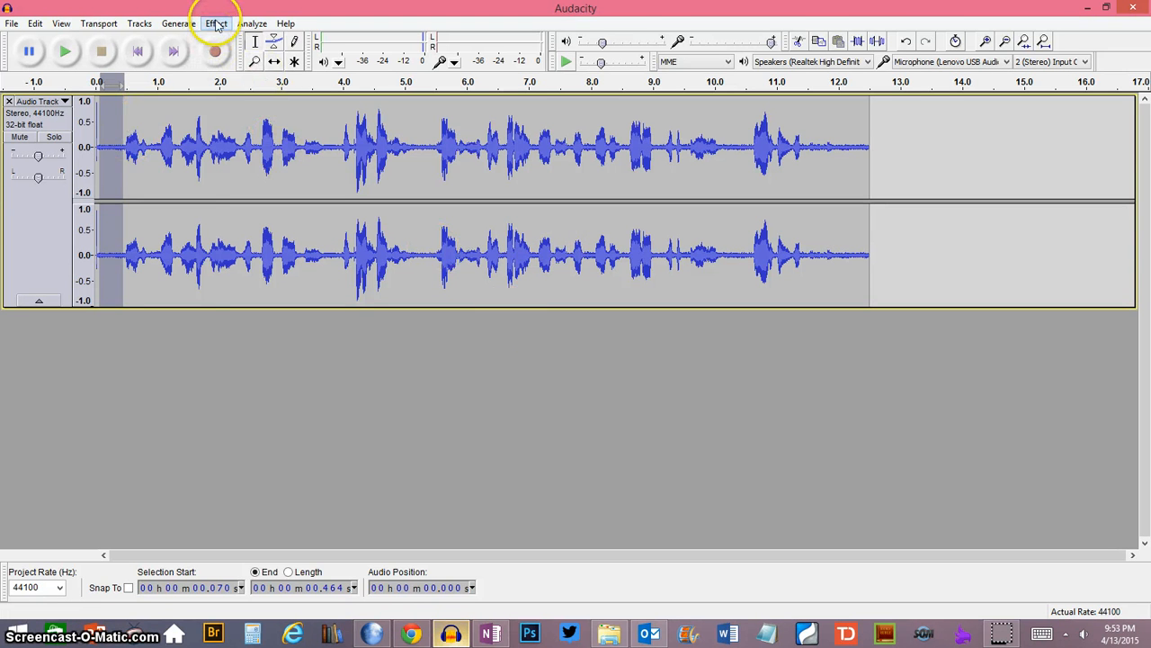
- Apply Noise Removal to the entire audio track using the captured noise profile
{"action": "left_click", "coordinate": [216, 140]}
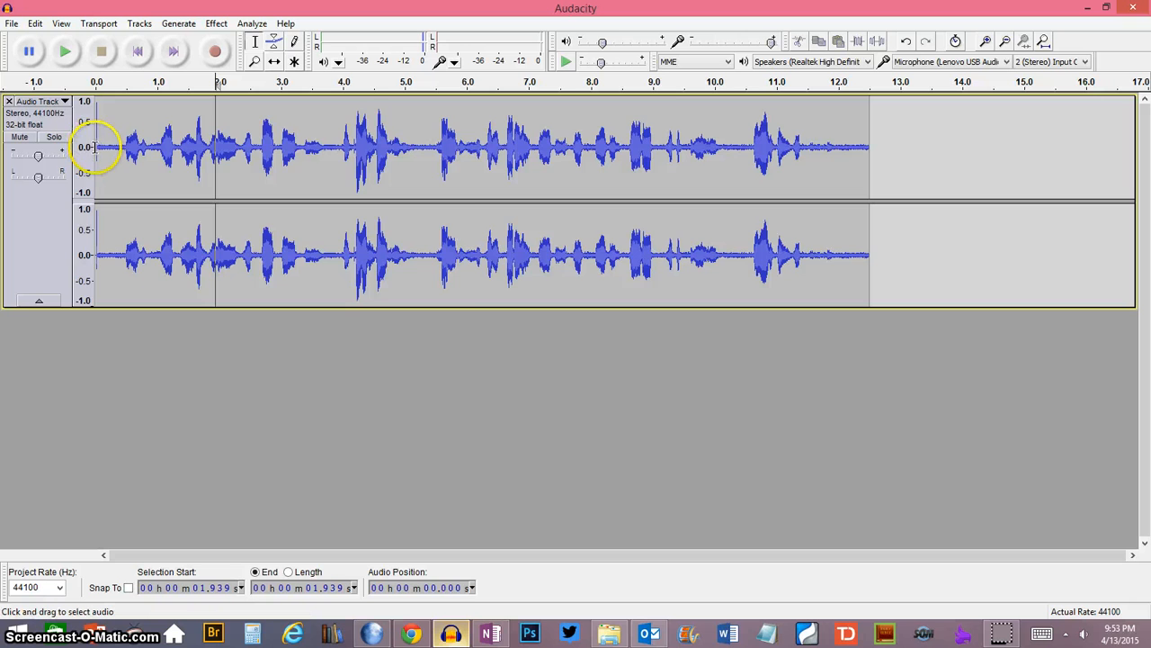
{"action": "left_click_drag", "start_coordinate": [92, 147], "coordinate": [869, 165]}
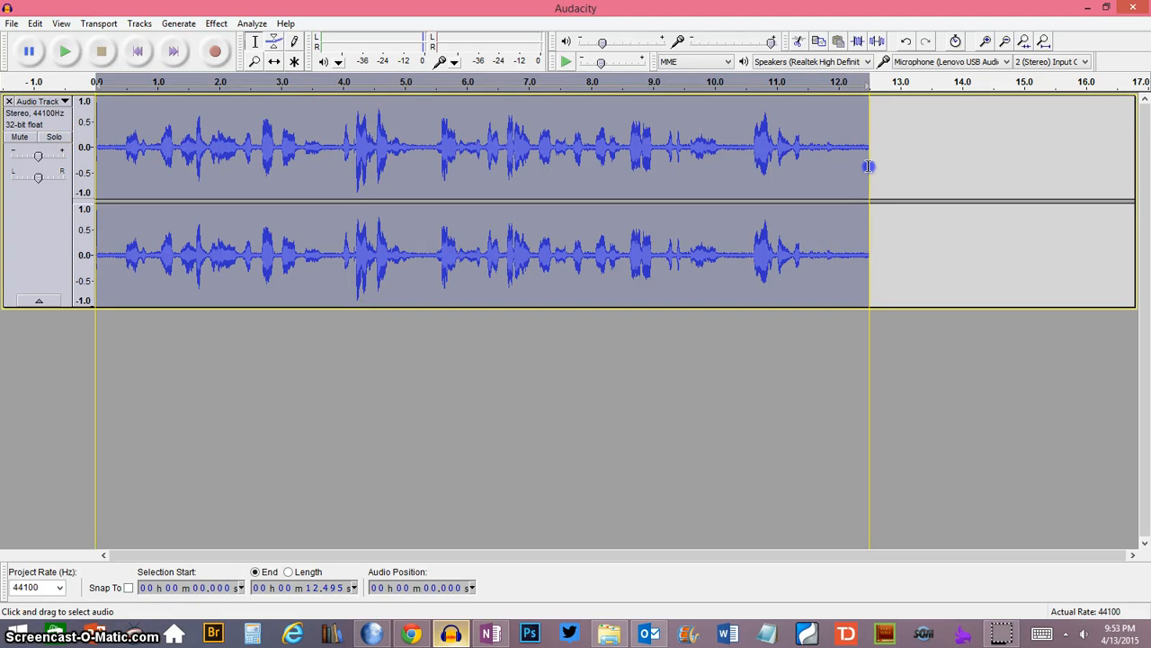
{"action": "left_click", "coordinate": [216, 23]}
{"action": "left_click", "coordinate": [287, 27]}
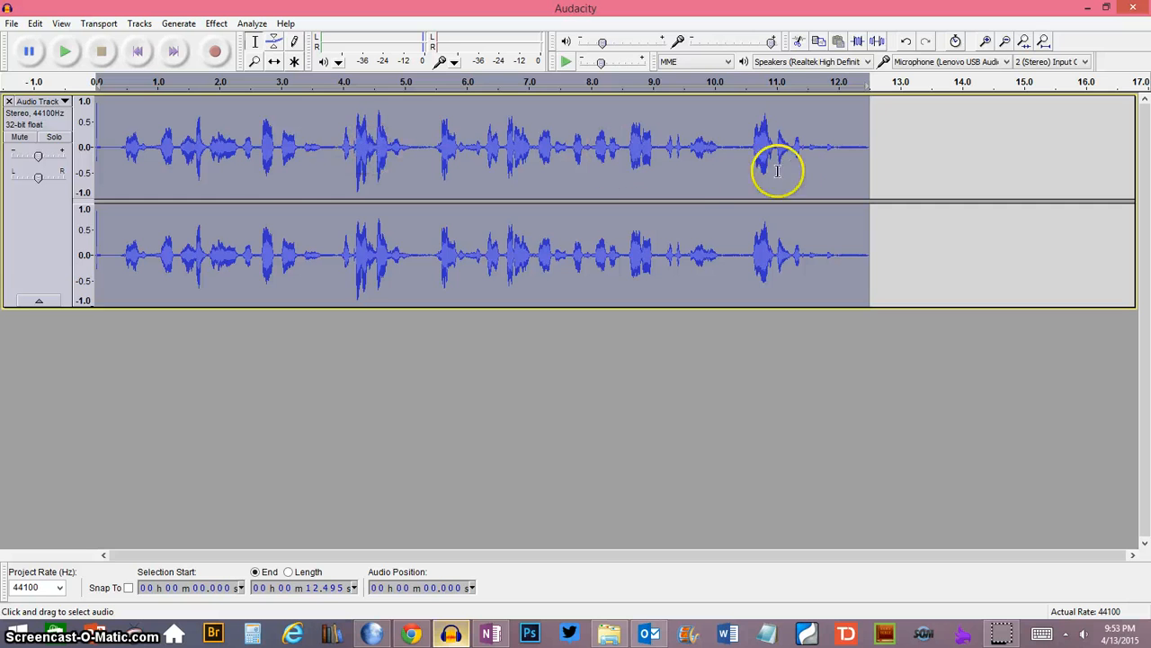
- Play the noise-reduced track from its beginning
{"action": "left_click", "coordinate": [186, 154]}
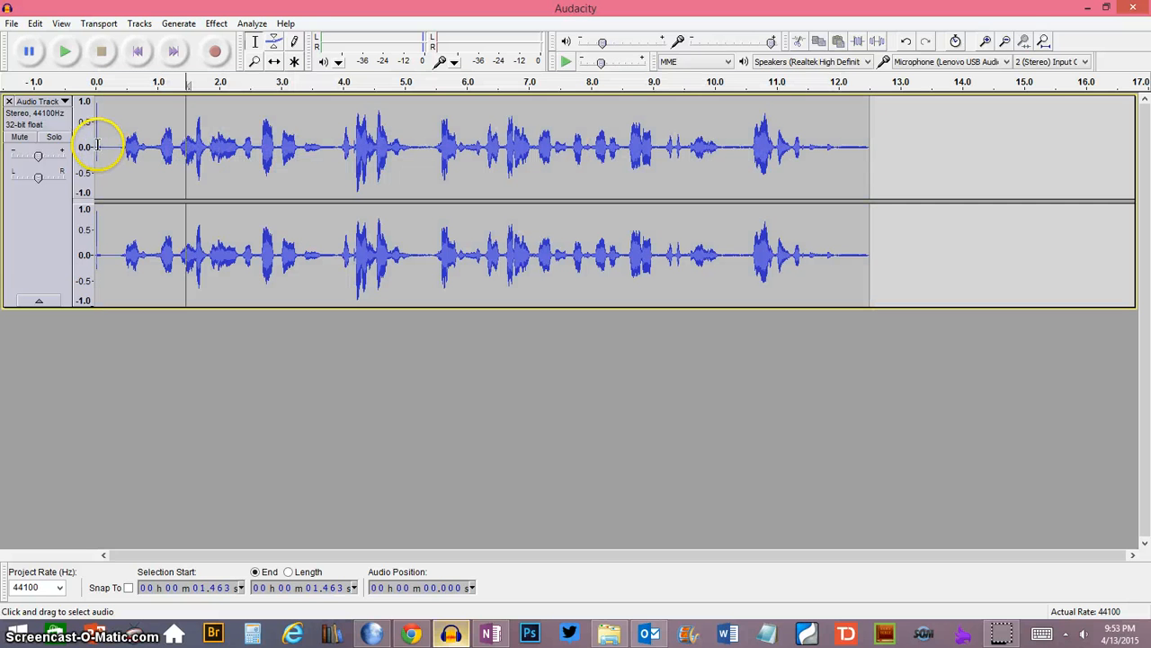
{"action": "left_click", "coordinate": [99, 146]}
{"action": "left_click", "coordinate": [67, 52]}
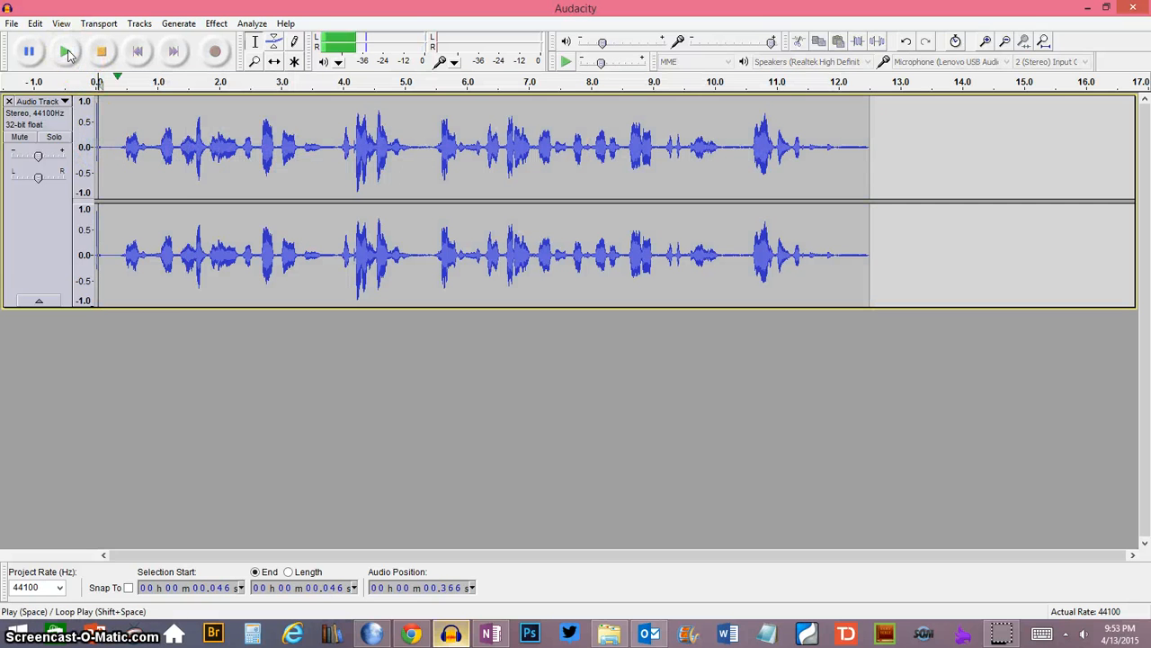
- Stop the playback and repeat Noise Removal on the entire audio track
{"action": "left_click", "coordinate": [102, 52]}
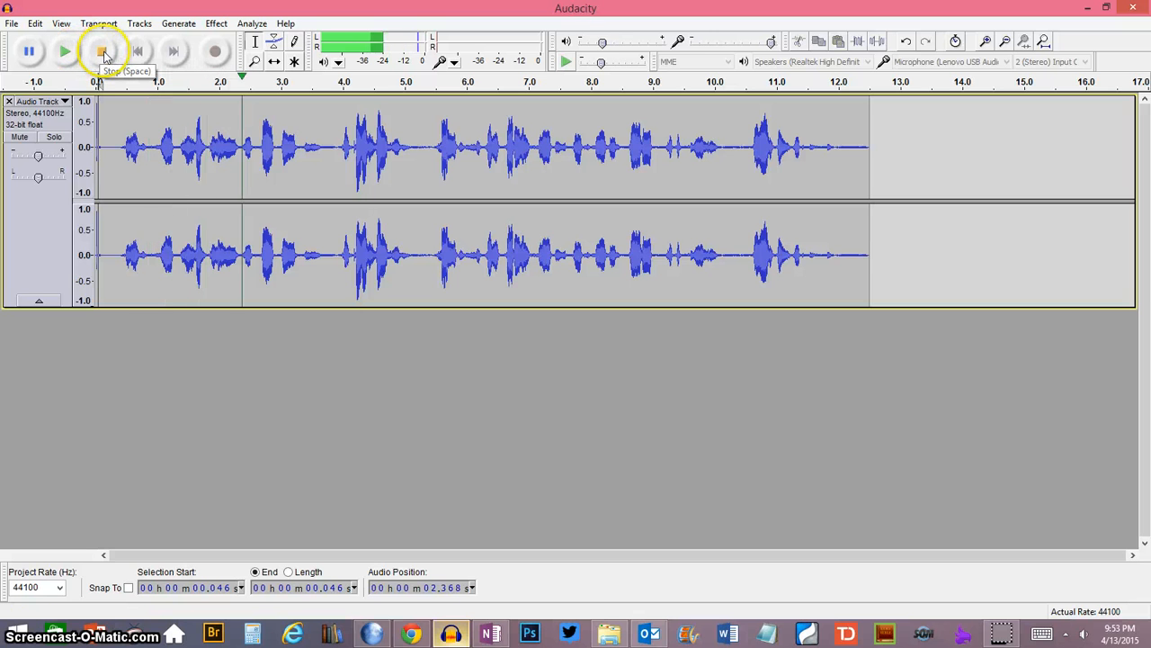
{"action": "left_click", "coordinate": [102, 52]}
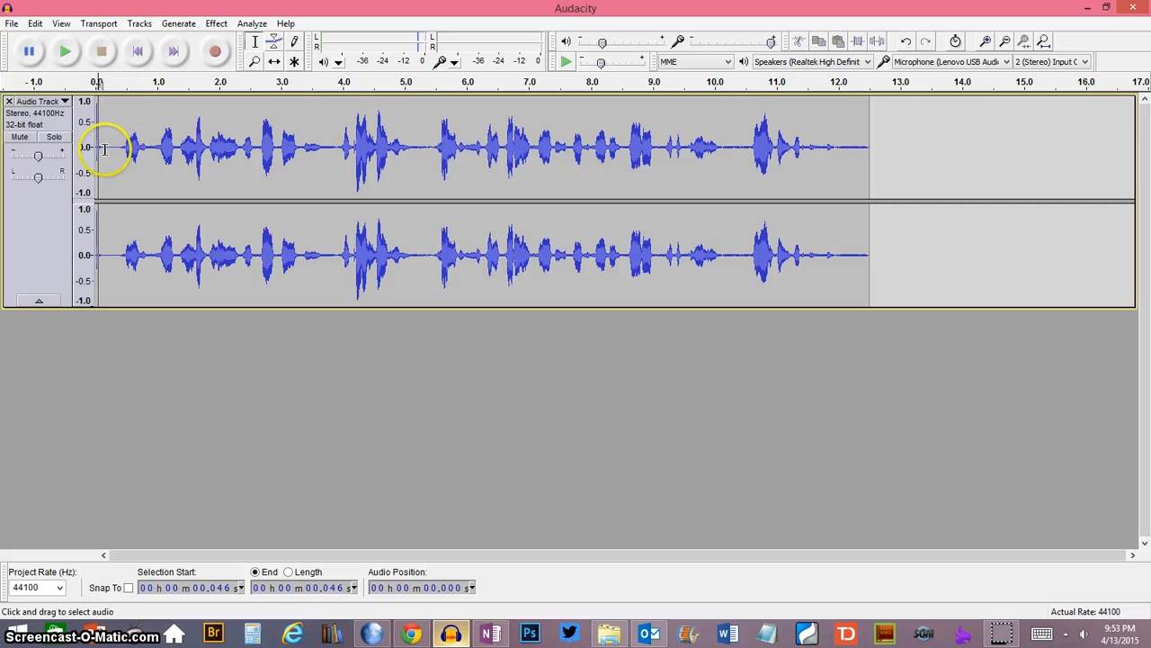
{"action": "left_click_drag", "start_coordinate": [96, 147], "coordinate": [869, 162]}
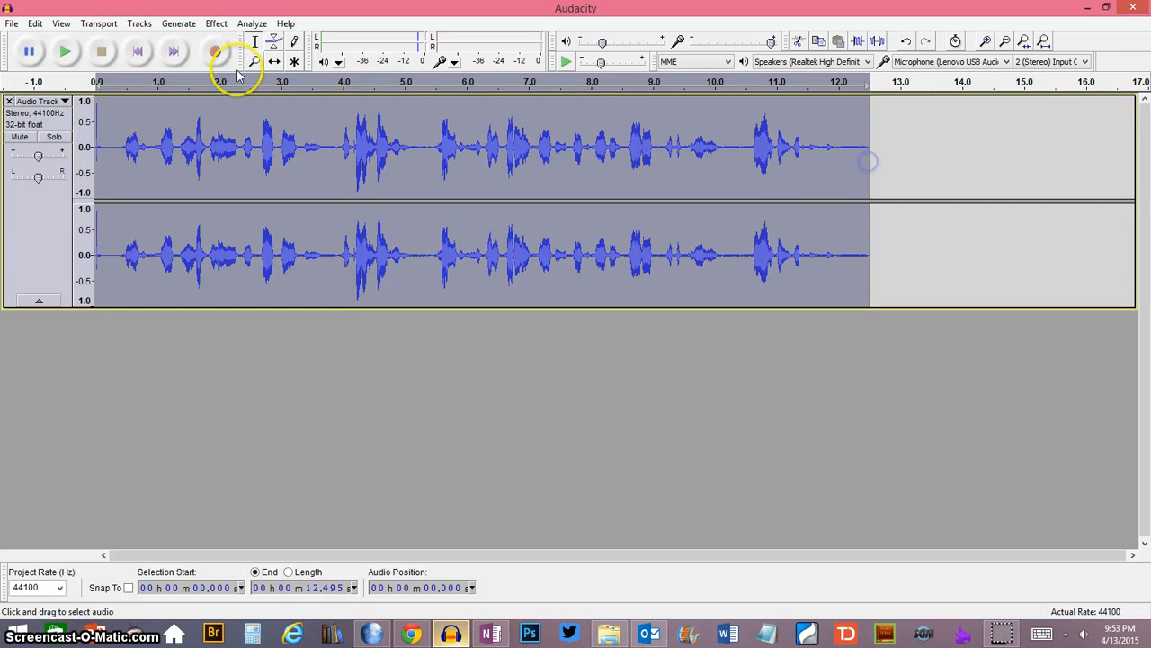
{"action": "left_click", "coordinate": [247, 24]}
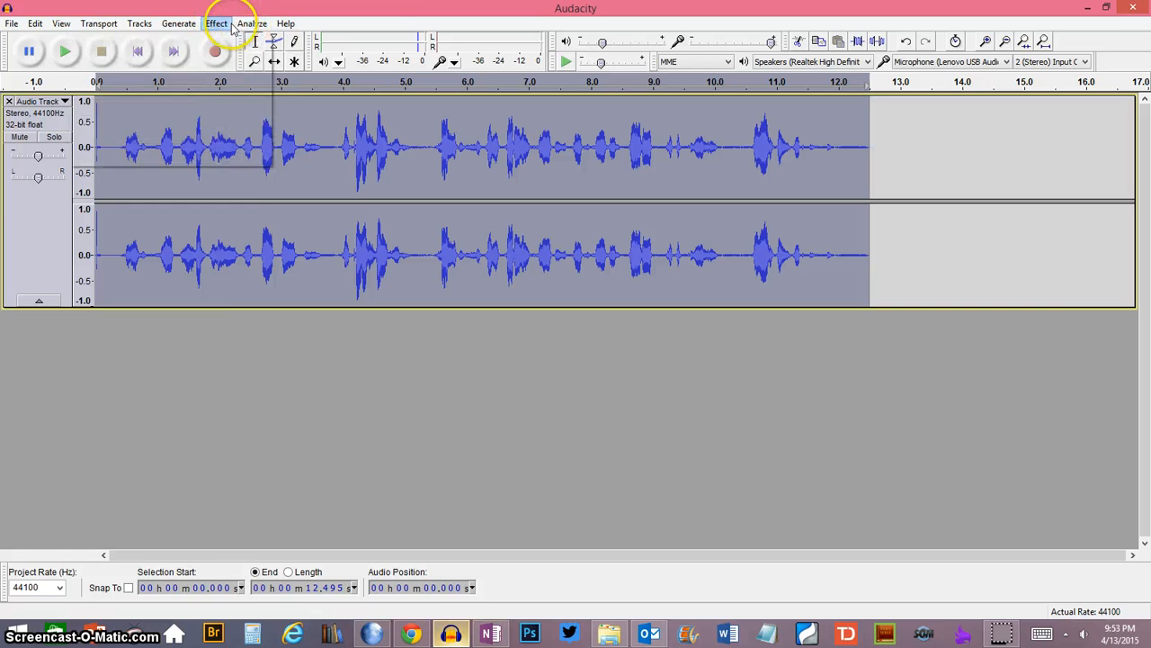
{"action": "mouse_move", "coordinate": [219, 24]}
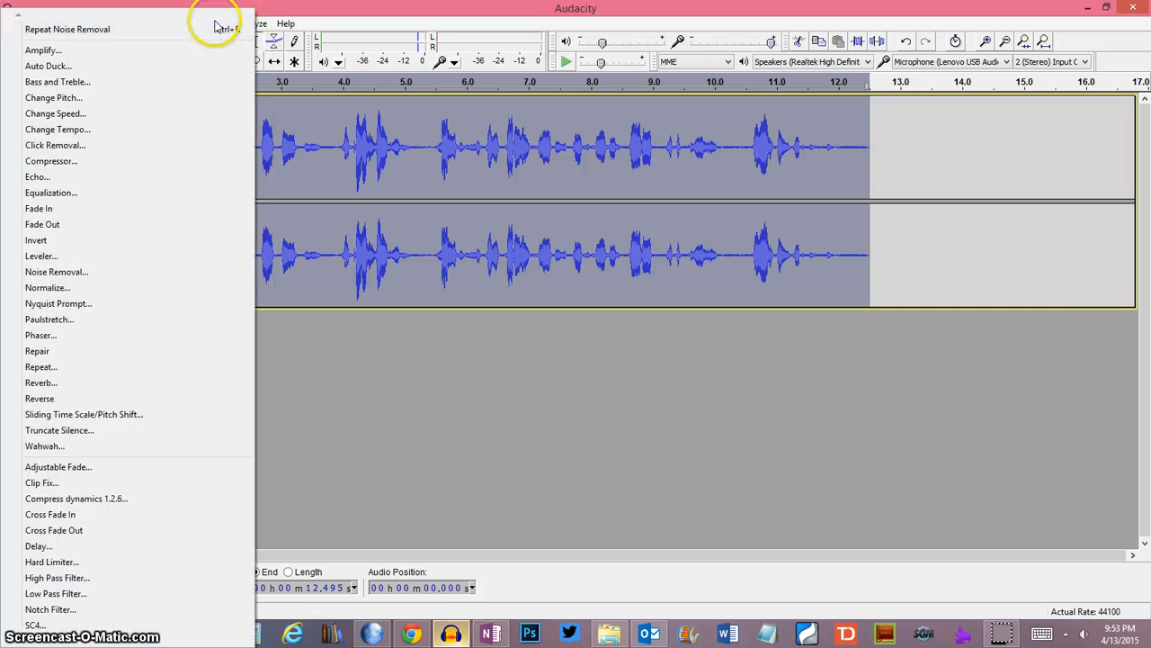
{"action": "left_click", "coordinate": [163, 33]}
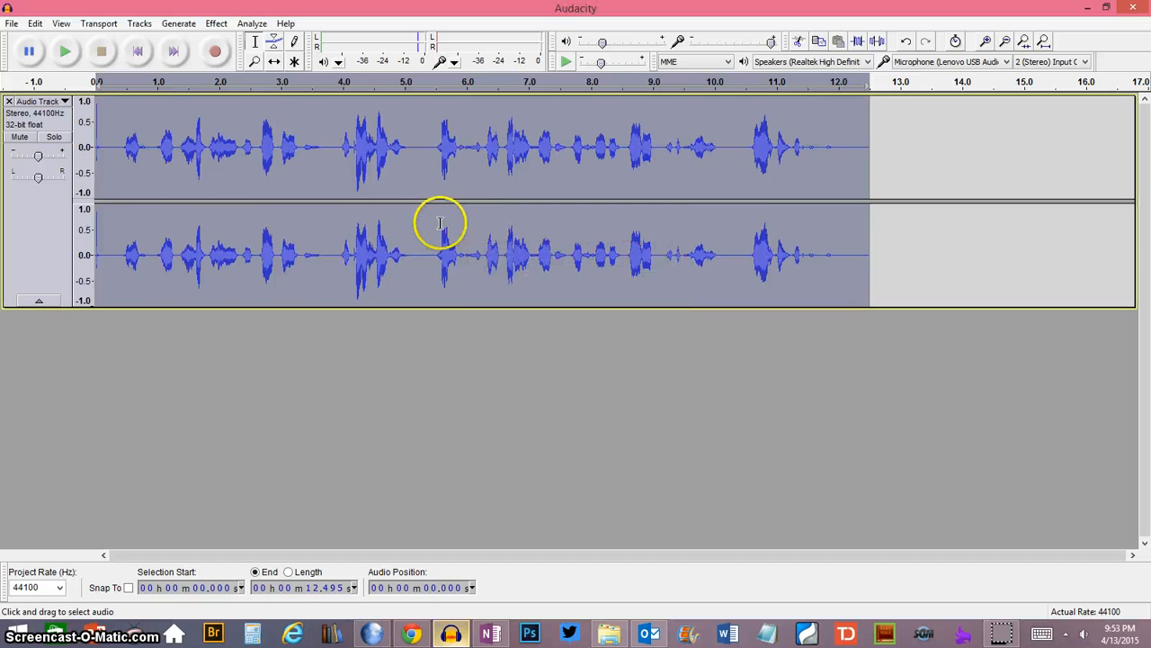
- Play the first seconds of the track to check the repeated noise removal
{"action": "left_click", "coordinate": [99, 146]}
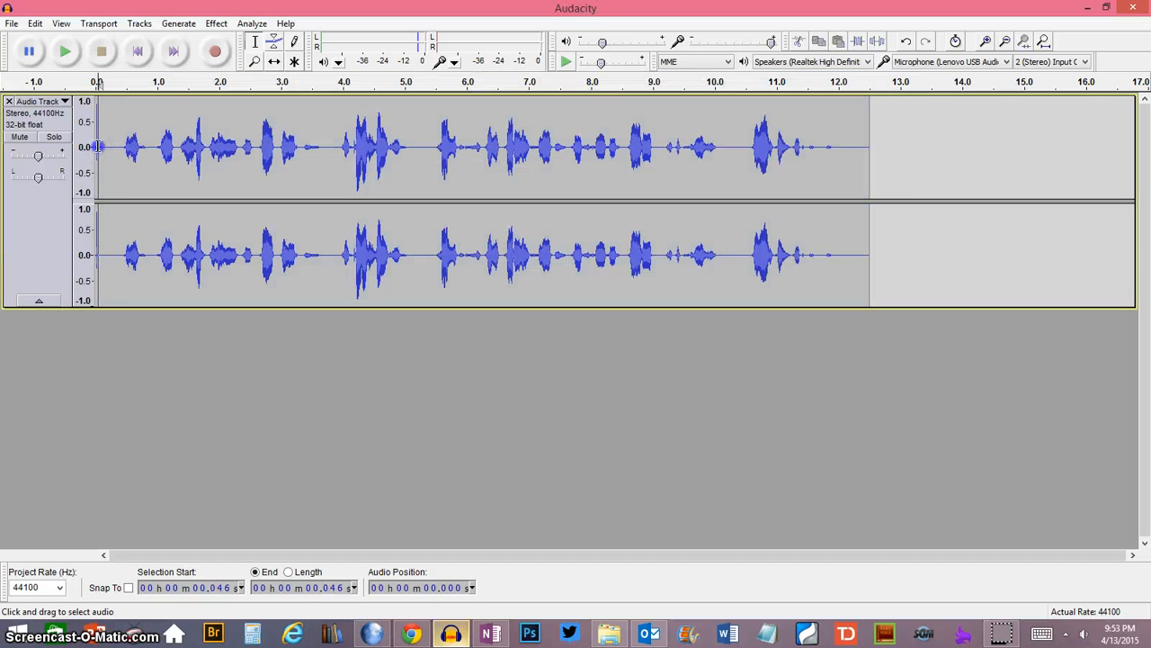
{"action": "left_click", "coordinate": [65, 52]}
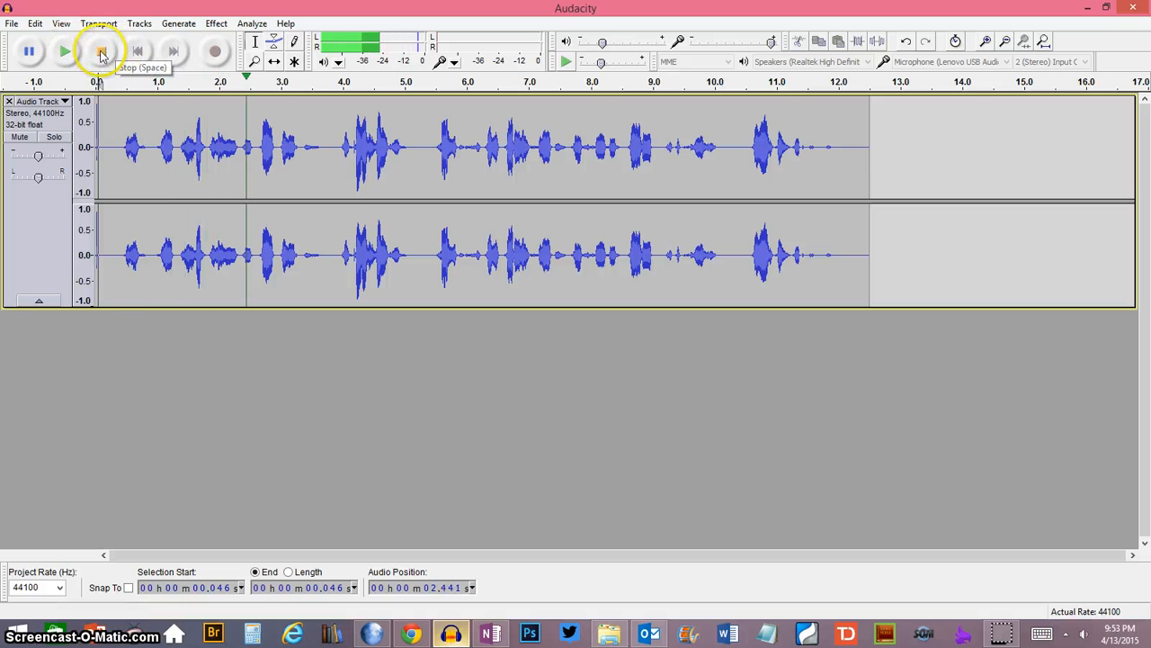
{"action": "left_click", "coordinate": [101, 52]}
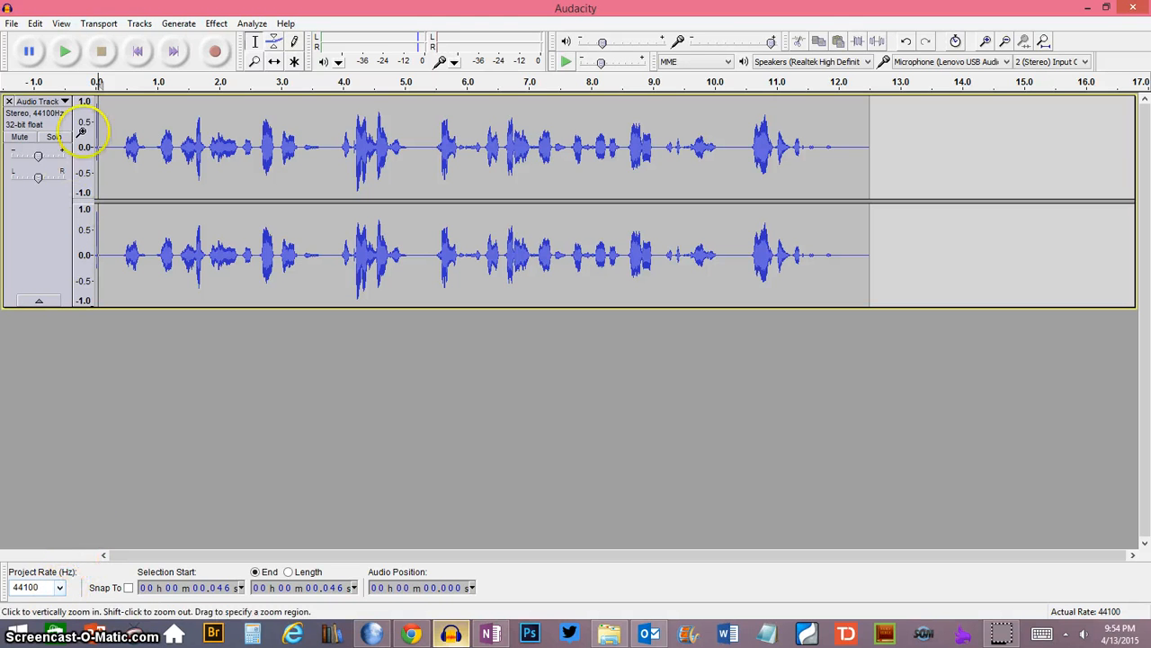
- Convert the stereo track to mono and listen to its opening
{"action": "left_click", "coordinate": [138, 23]}
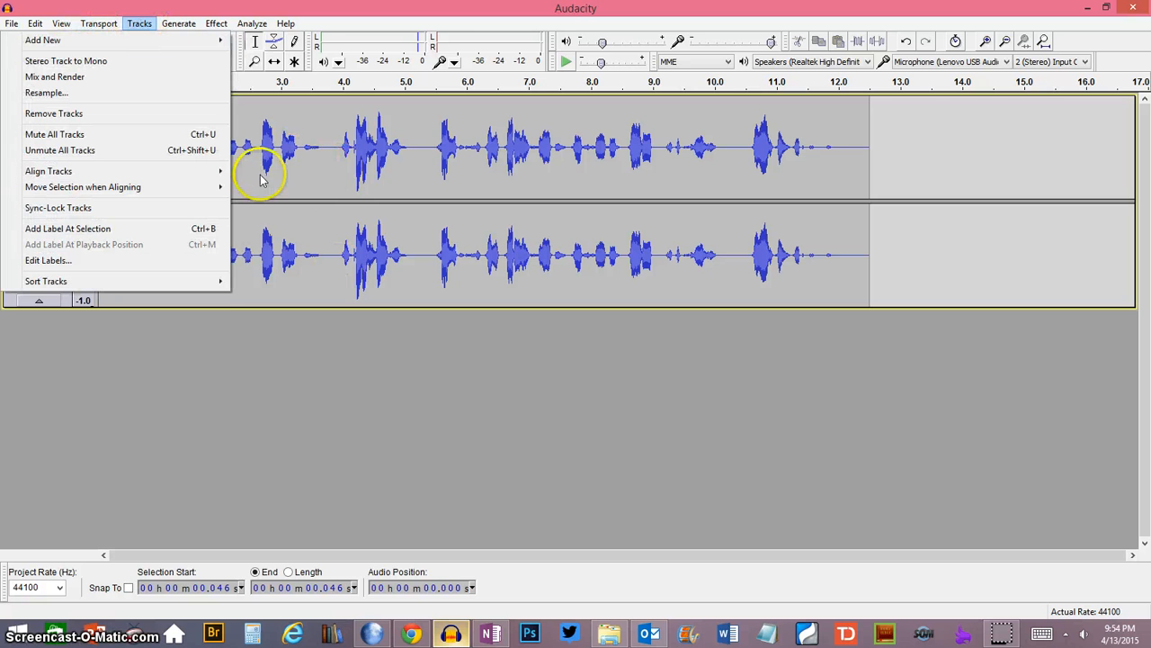
{"action": "left_click", "coordinate": [119, 61]}
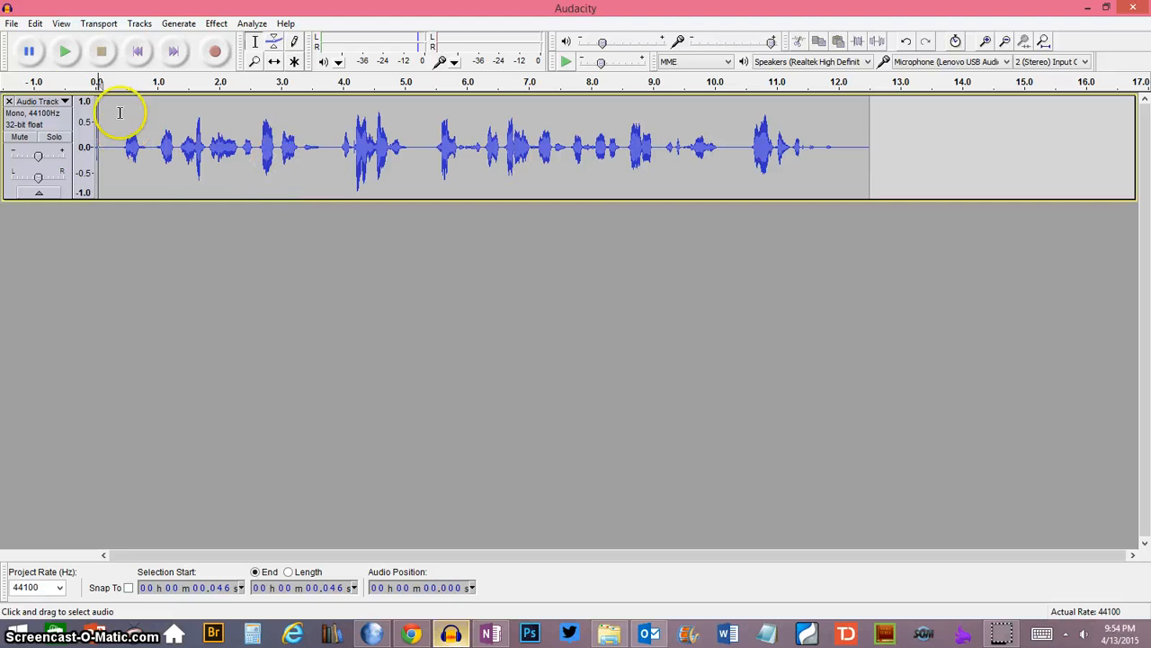
{"action": "left_click", "coordinate": [64, 51]}
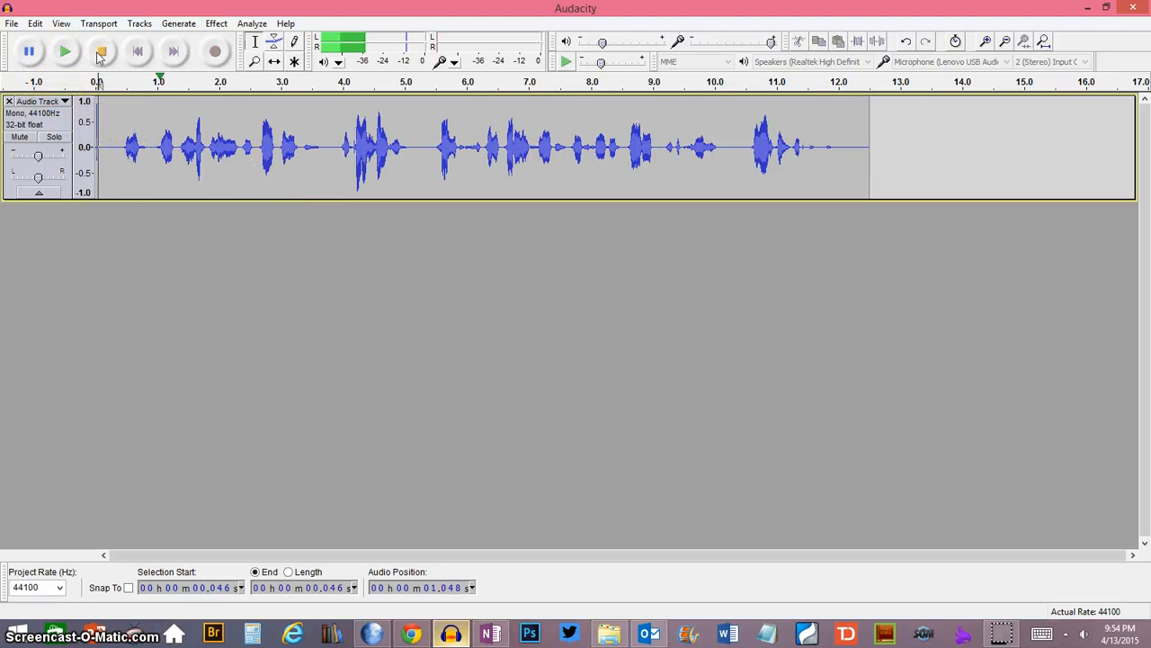
{"action": "left_click", "coordinate": [101, 52]}
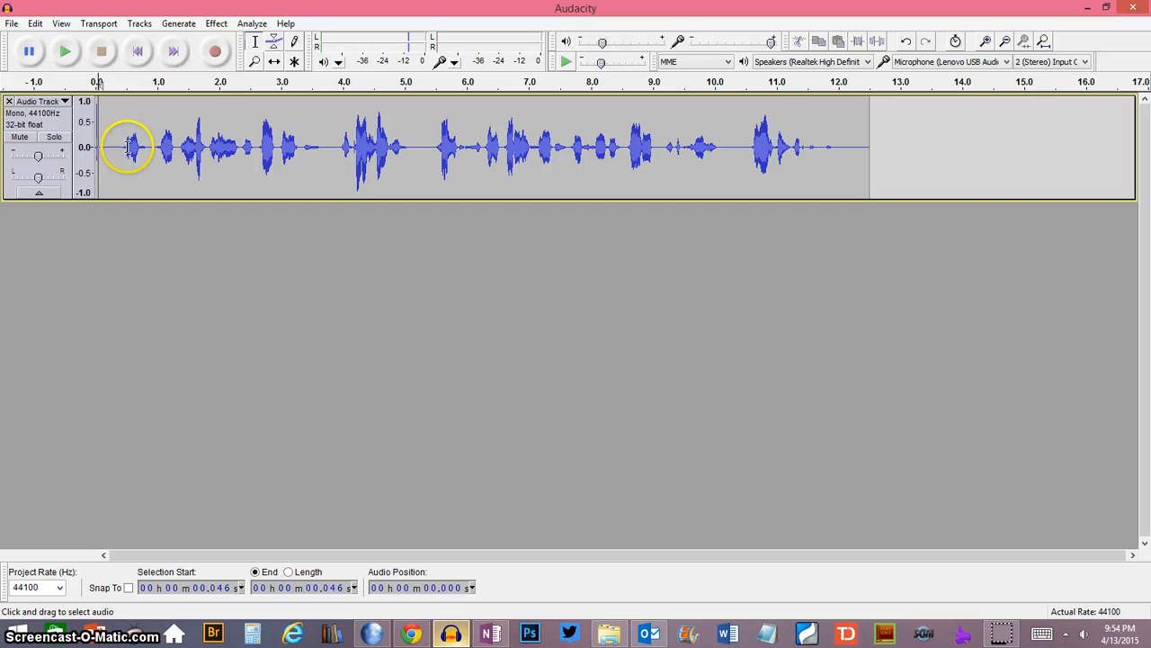
- Delete the silence in the track's first 0.441 seconds and the trailing silence after about 11.436 seconds
{"action": "left_click_drag", "start_coordinate": [129, 147], "coordinate": [94, 147]}
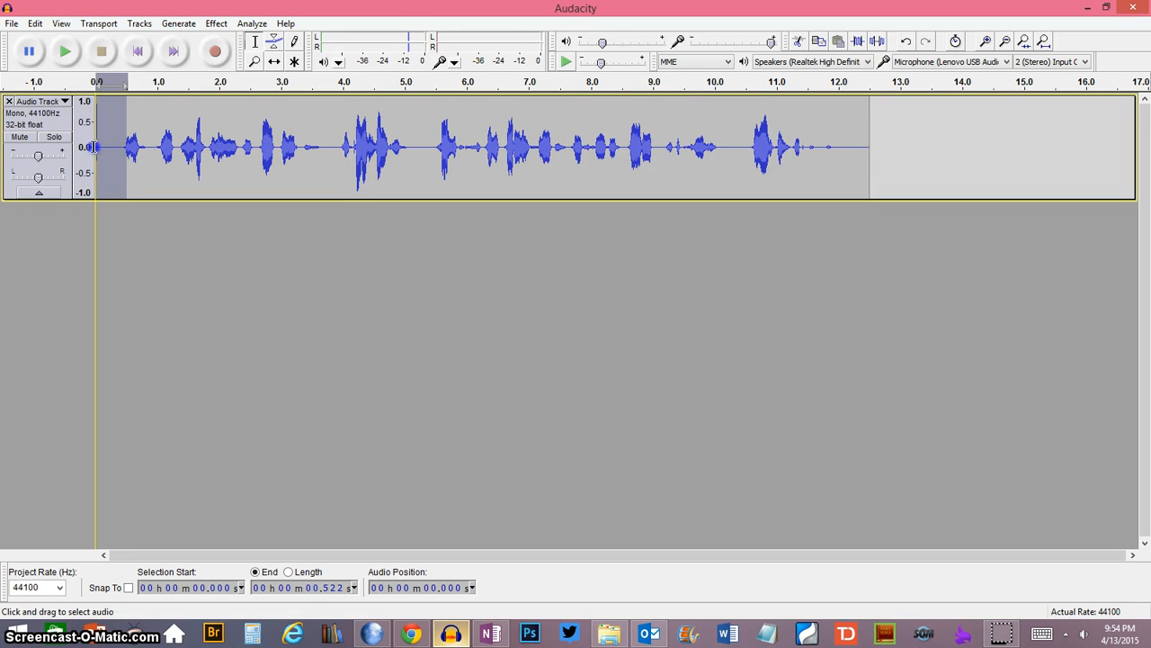
{"action": "left_click", "coordinate": [123, 150]}
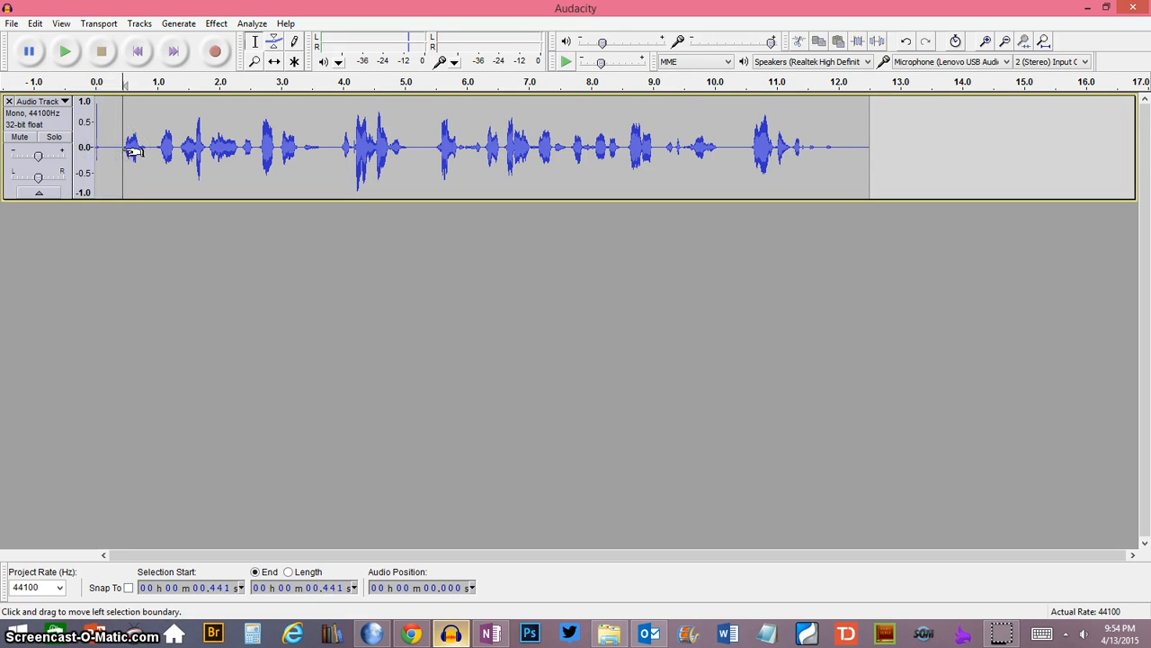
{"action": "left_click_drag", "start_coordinate": [131, 152], "coordinate": [101, 147]}
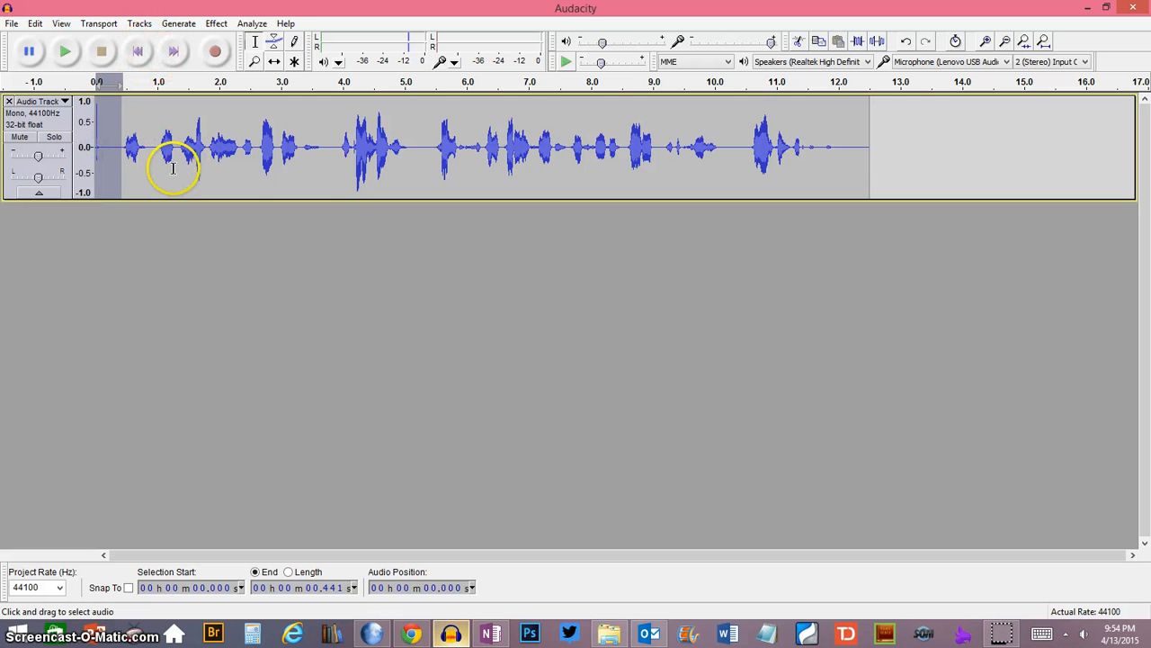
{"action": "key", "text": "Delete"}
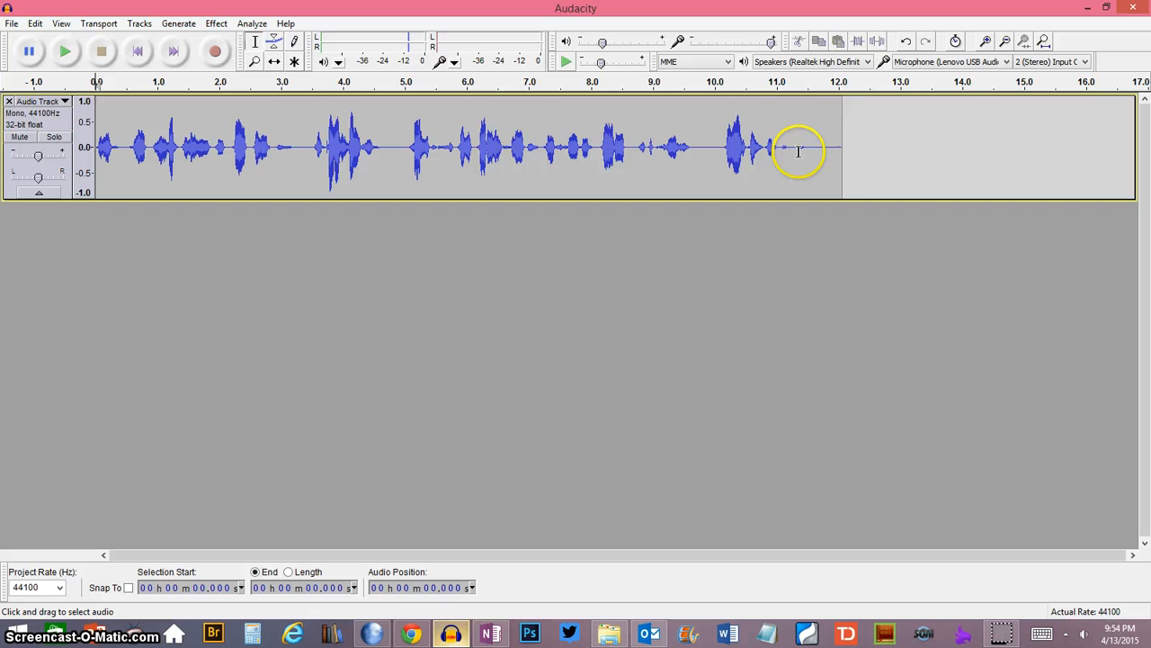
{"action": "left_click_drag", "start_coordinate": [804, 147], "coordinate": [855, 141]}
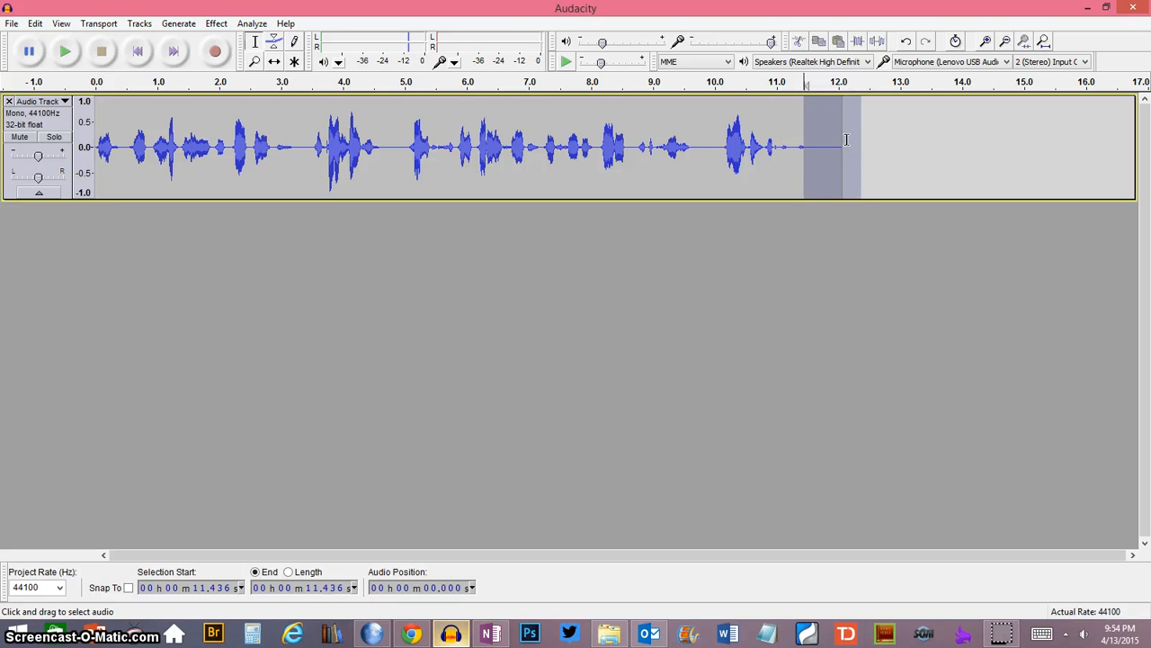
{"action": "key", "text": "Delete"}
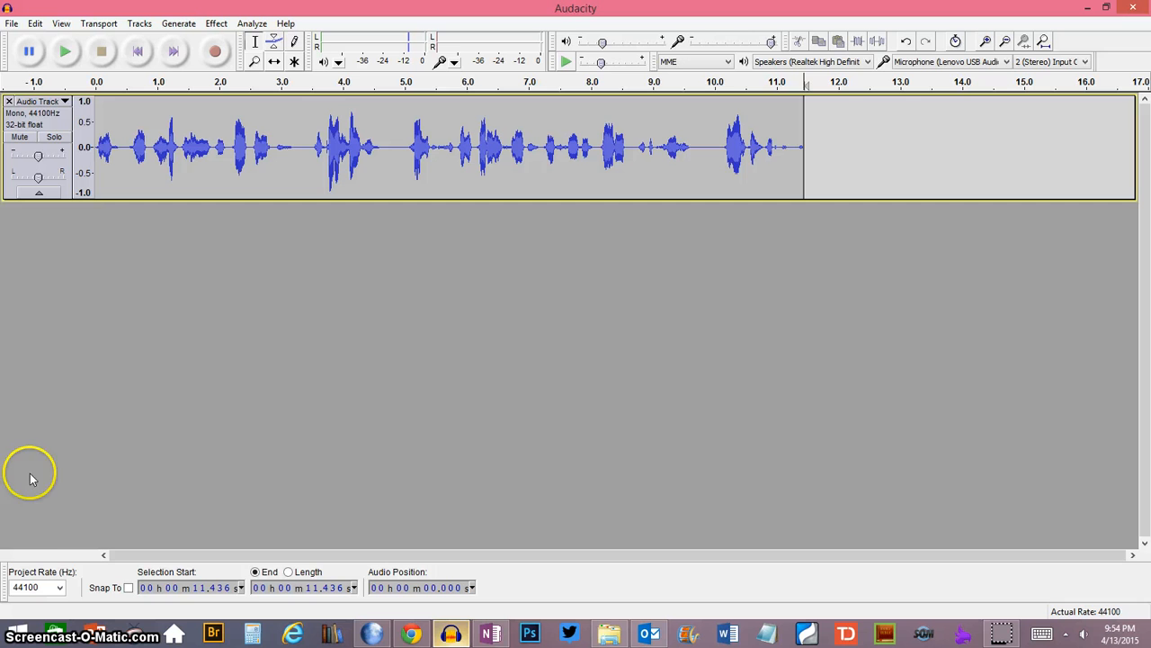
- Set the project rate to 22050 Hz and resample the mono track to 22050 Hz
{"action": "left_click", "coordinate": [59, 588]}
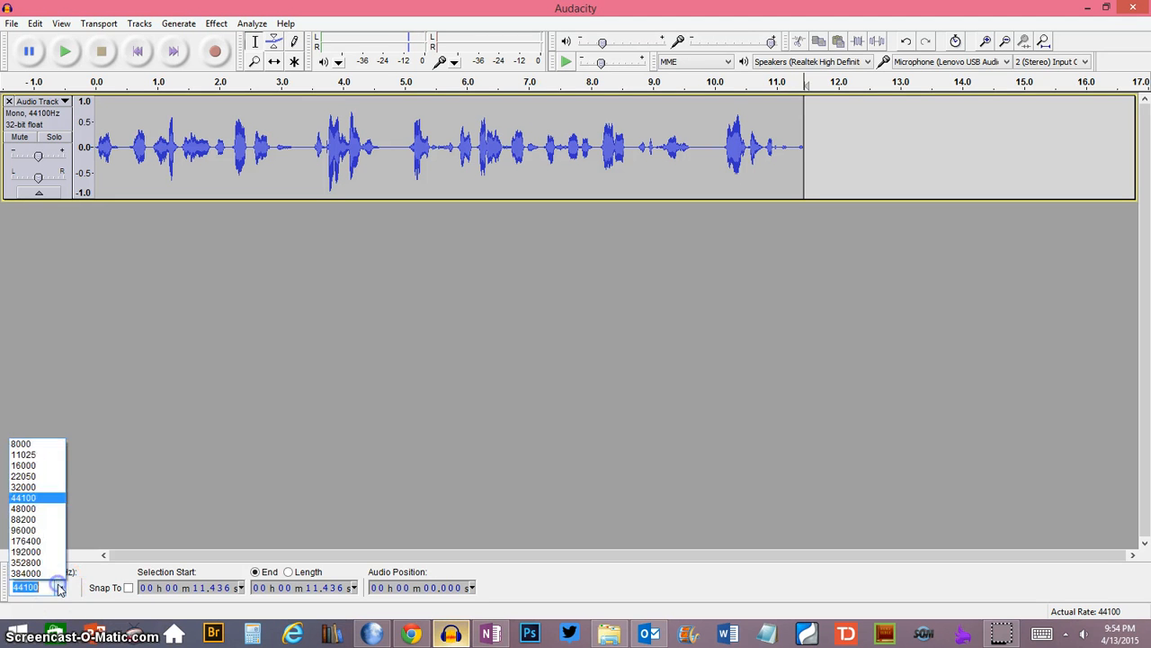
{"action": "left_click", "coordinate": [24, 476]}
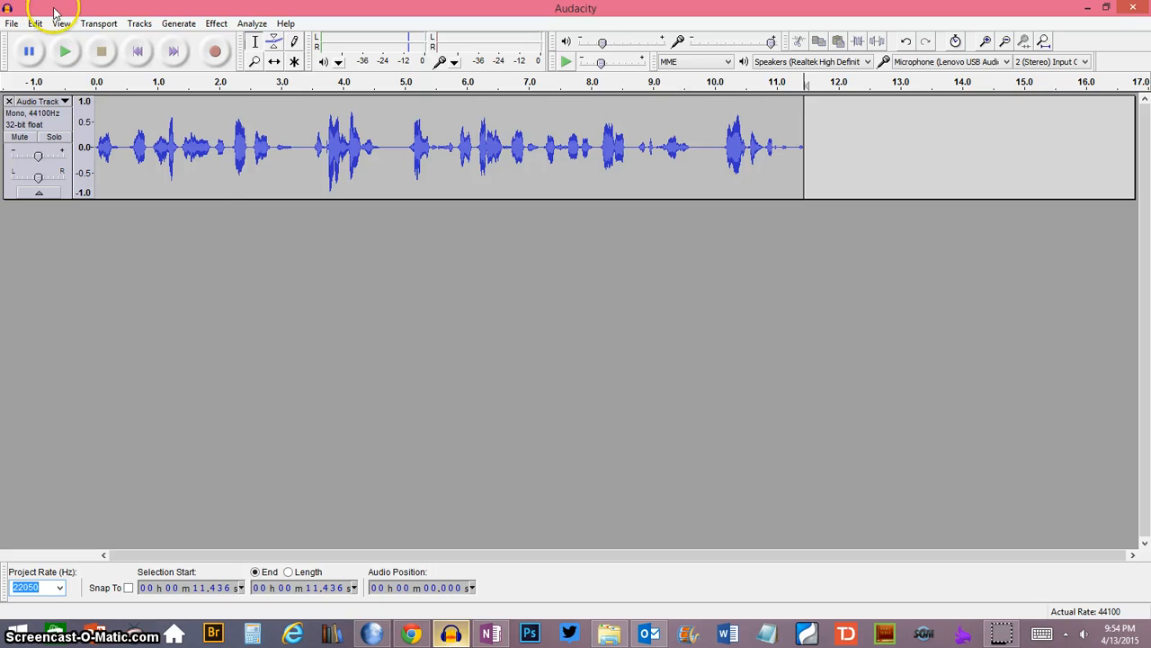
{"action": "left_click", "coordinate": [138, 24]}
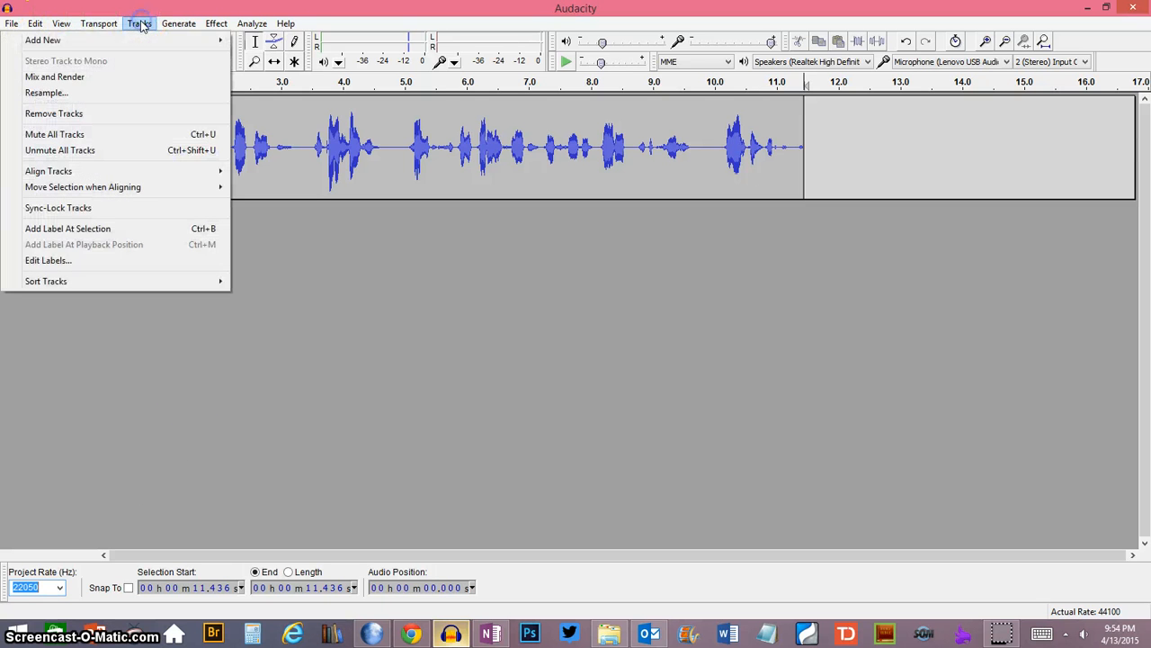
{"action": "left_click", "coordinate": [59, 96]}
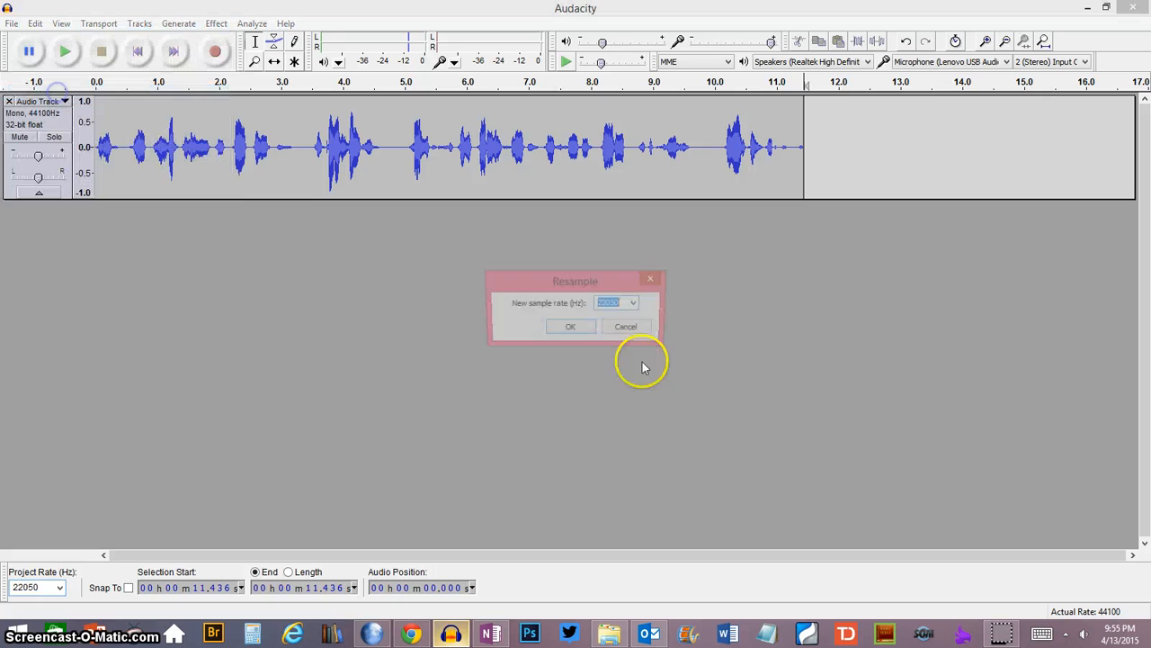
{"action": "left_click", "coordinate": [571, 331]}
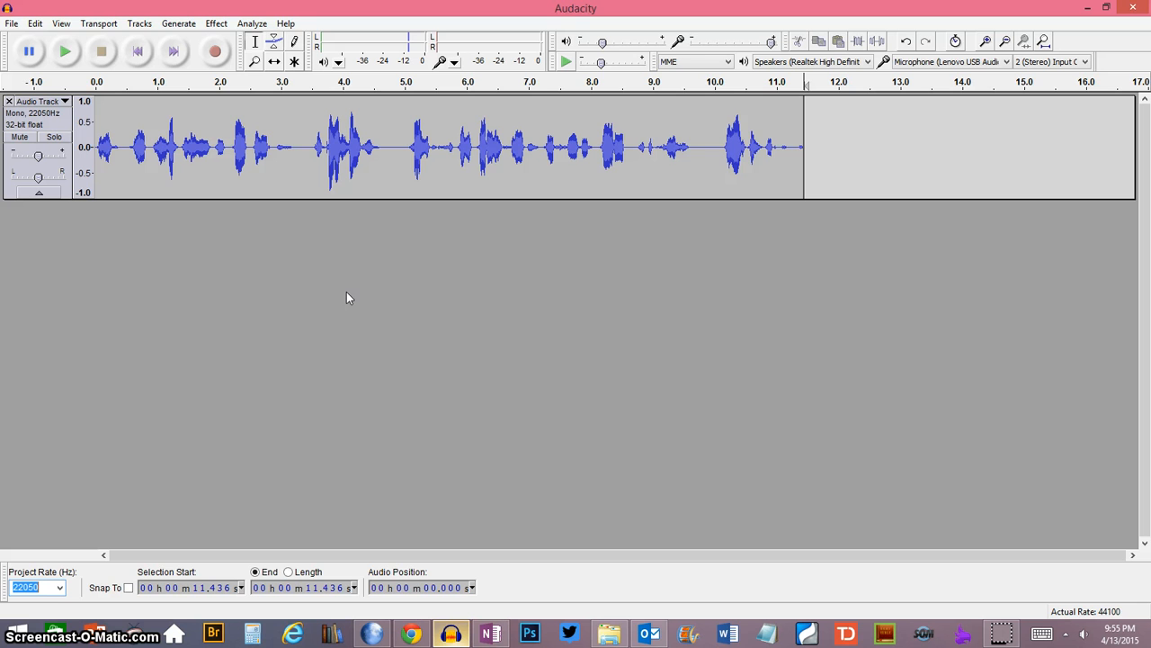
{"action": "left_click", "coordinate": [316, 276]}
- Start an MP3 export named Example, using variable bit rate with quality 8, 65-105 kbps
{"action": "left_click", "coordinate": [12, 24]}
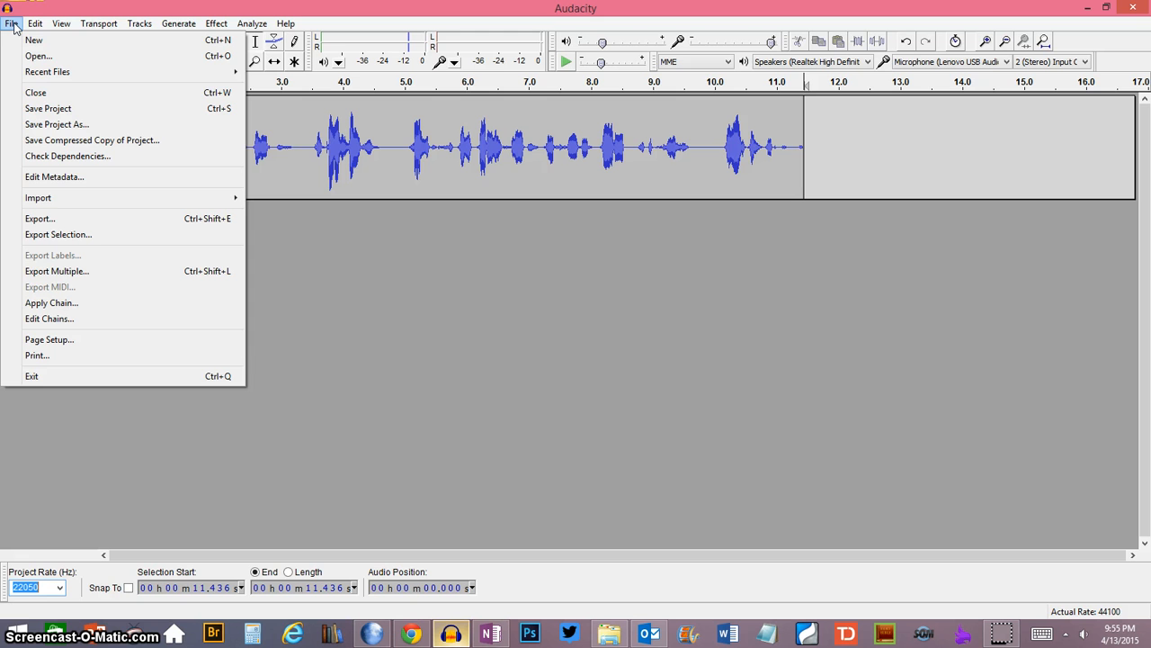
{"action": "left_click", "coordinate": [42, 219]}
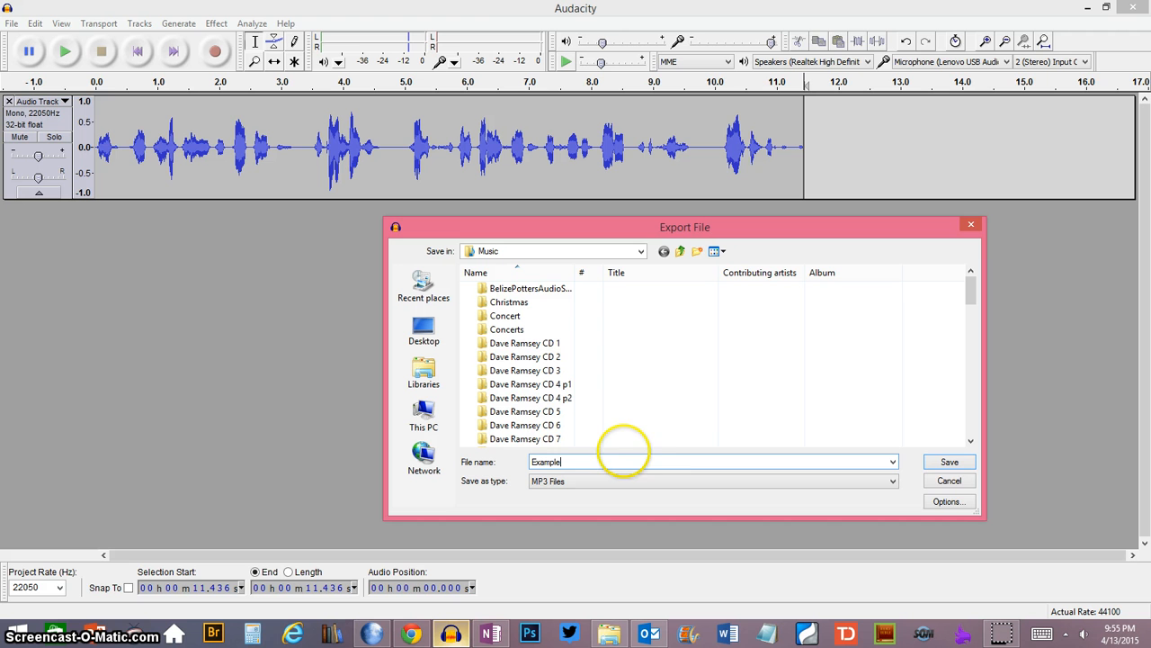
{"action": "left_click", "coordinate": [950, 504]}
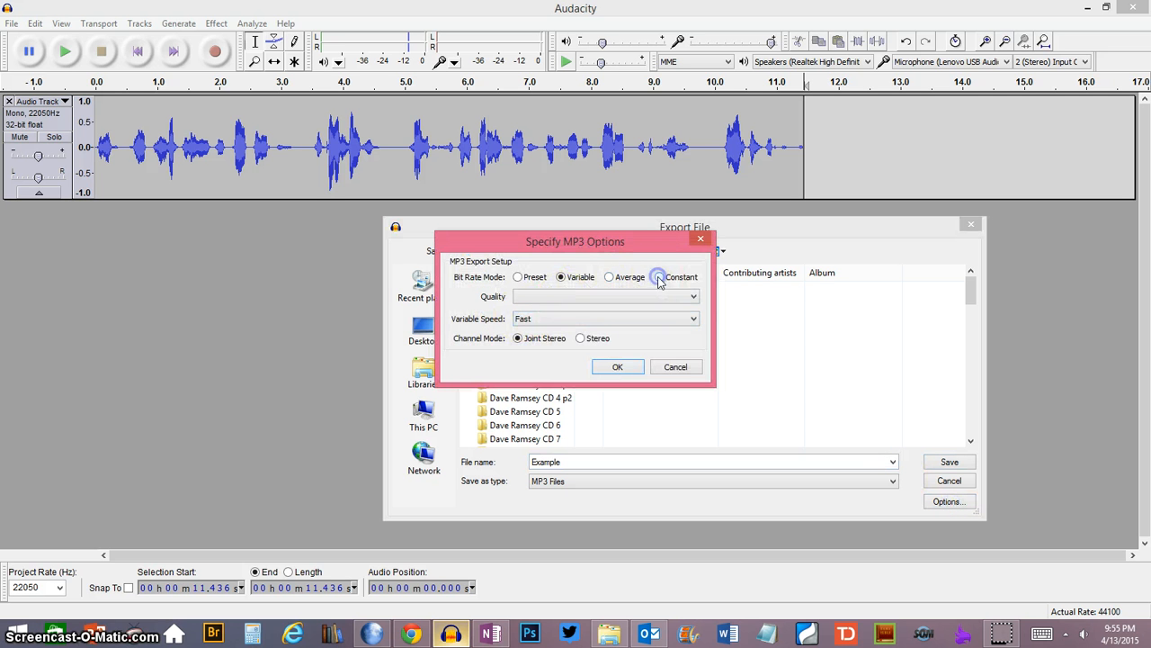
{"action": "left_click", "coordinate": [661, 277]}
{"action": "left_click", "coordinate": [612, 278]}
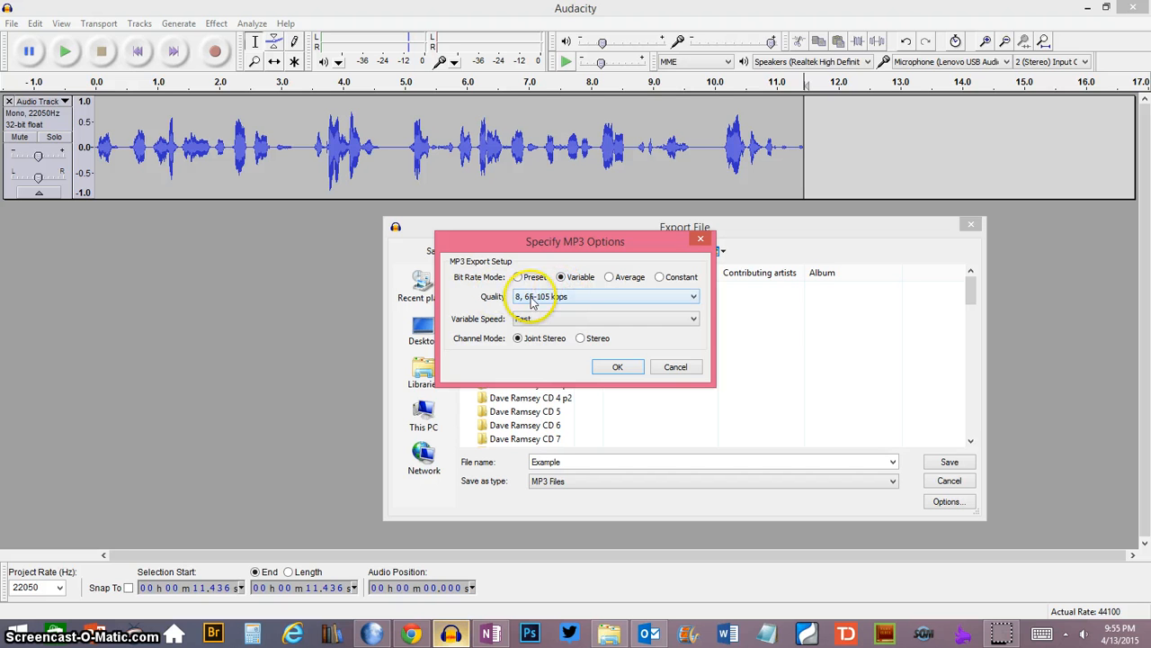
{"action": "left_click", "coordinate": [684, 296]}
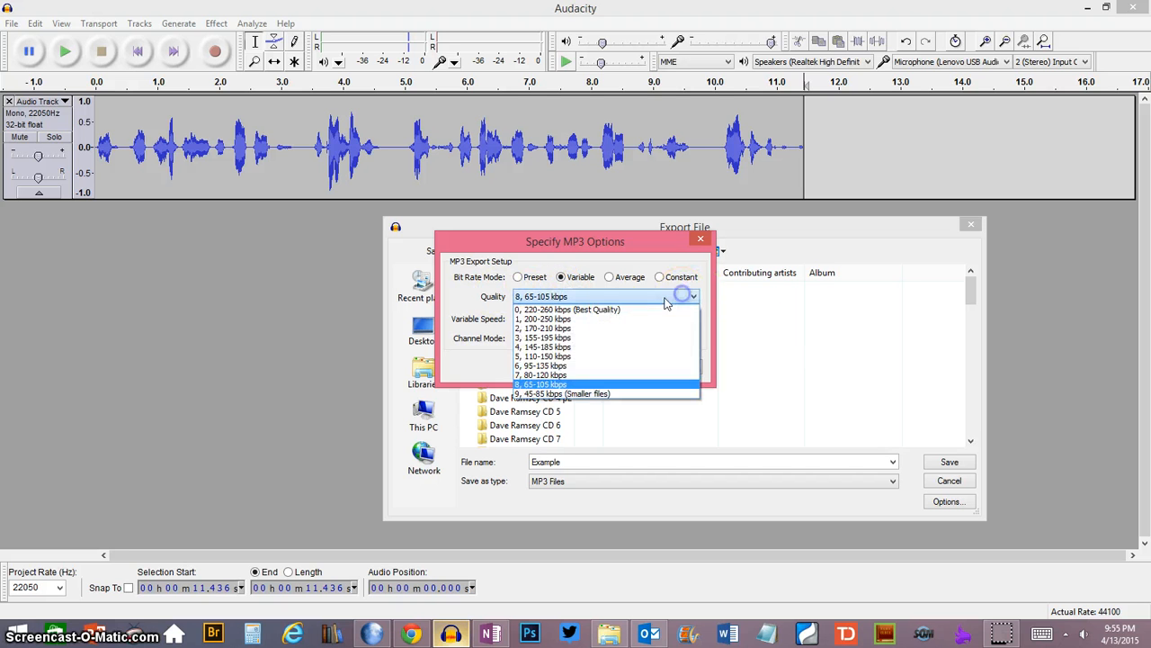
{"action": "left_click", "coordinate": [588, 384]}
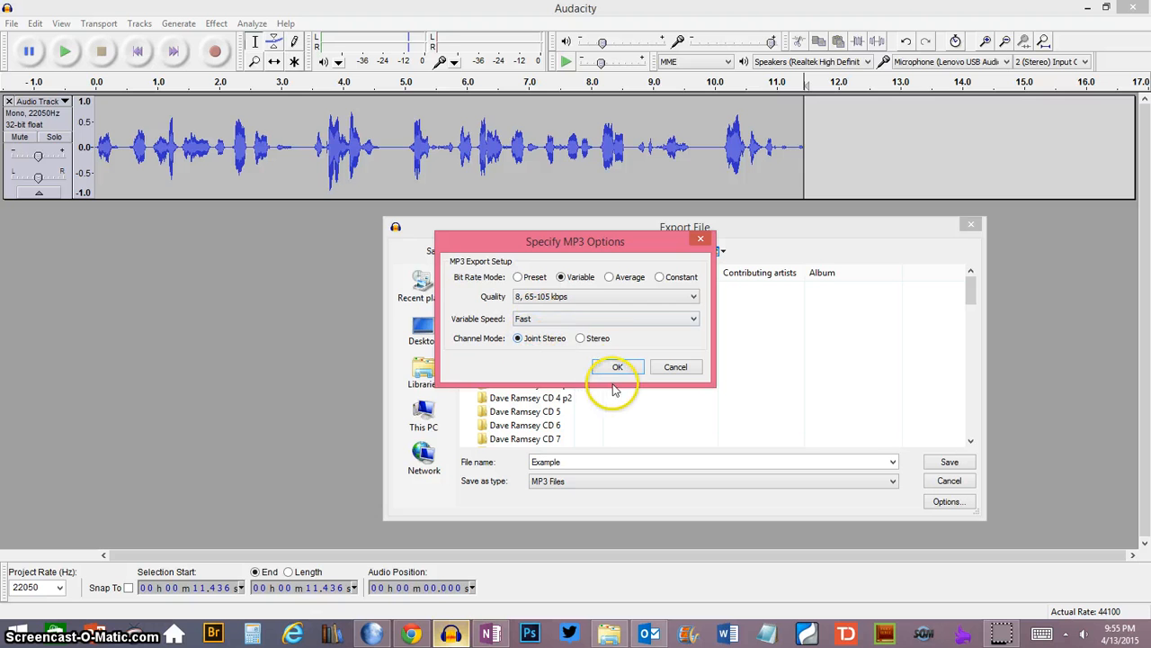
{"action": "left_click", "coordinate": [618, 368]}
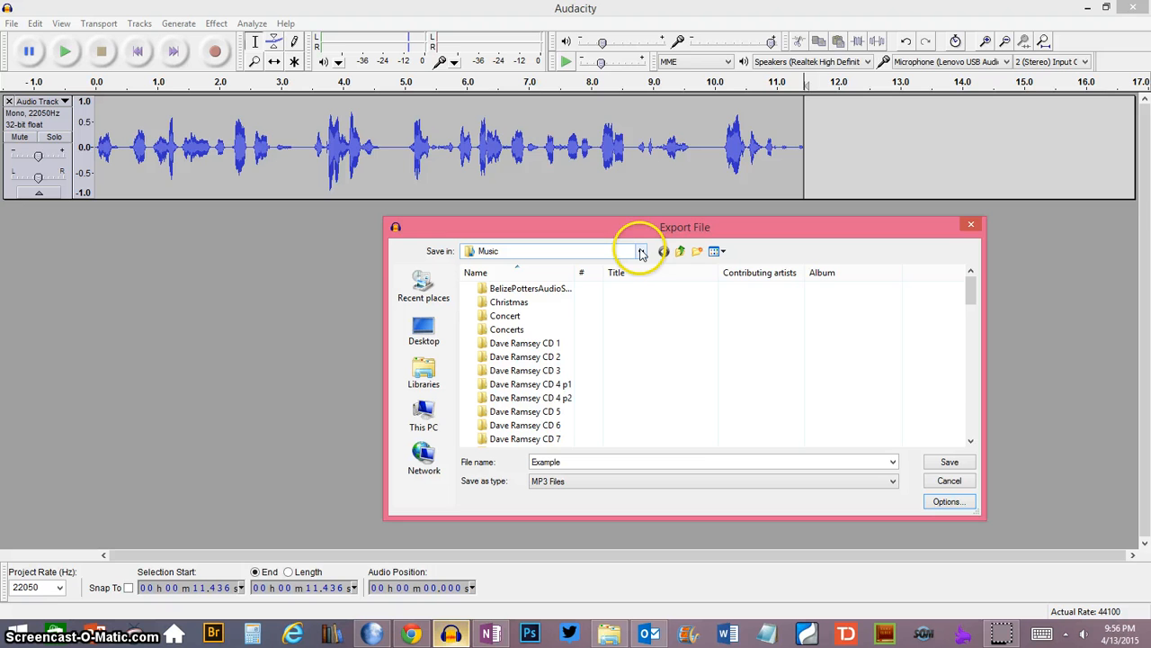
- Set the MP3 export location to the Google Drive folder inside the personal user folder
{"action": "left_click_drag", "start_coordinate": [635, 227], "coordinate": [605, 150]}
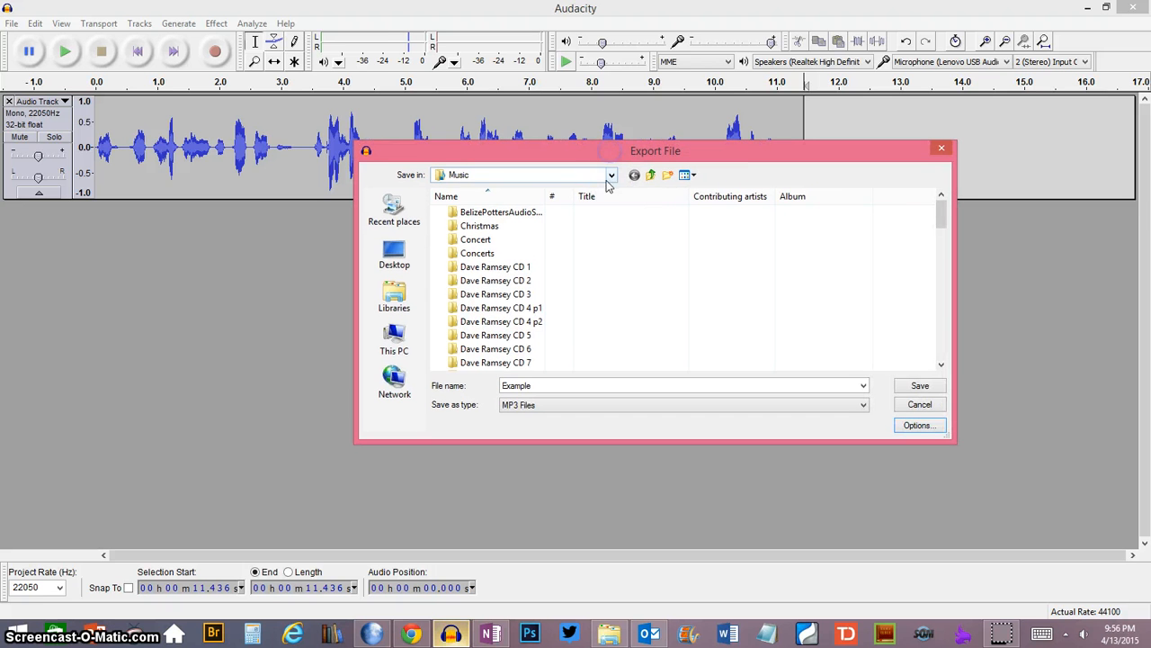
{"action": "left_click", "coordinate": [612, 176]}
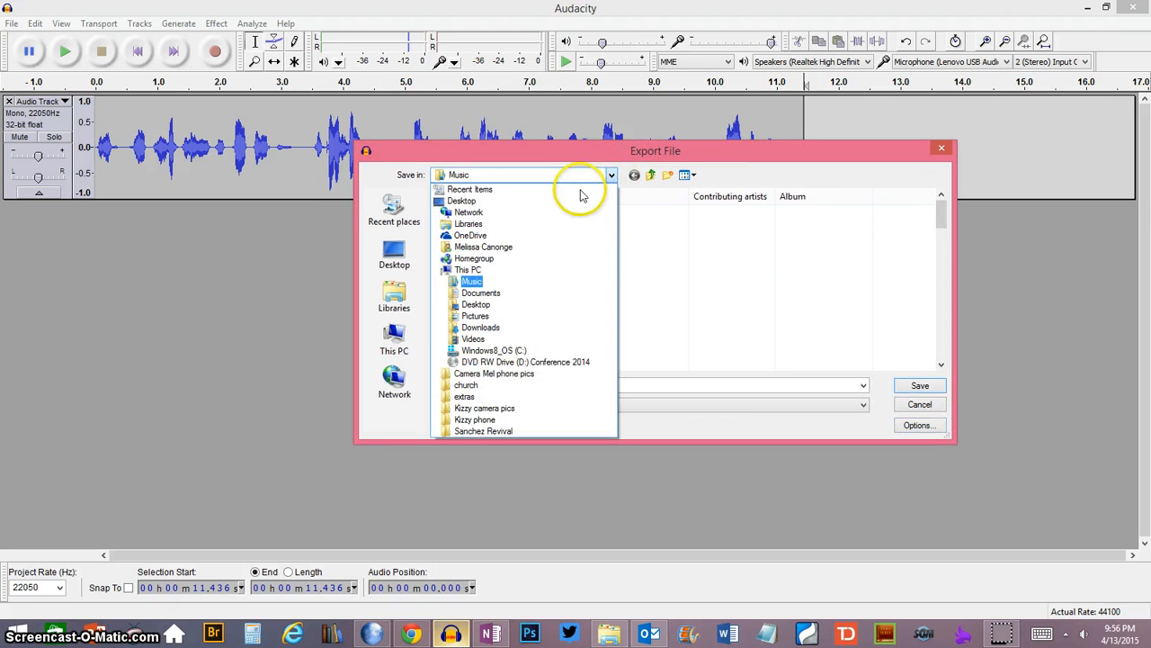
{"action": "left_click", "coordinate": [490, 247]}
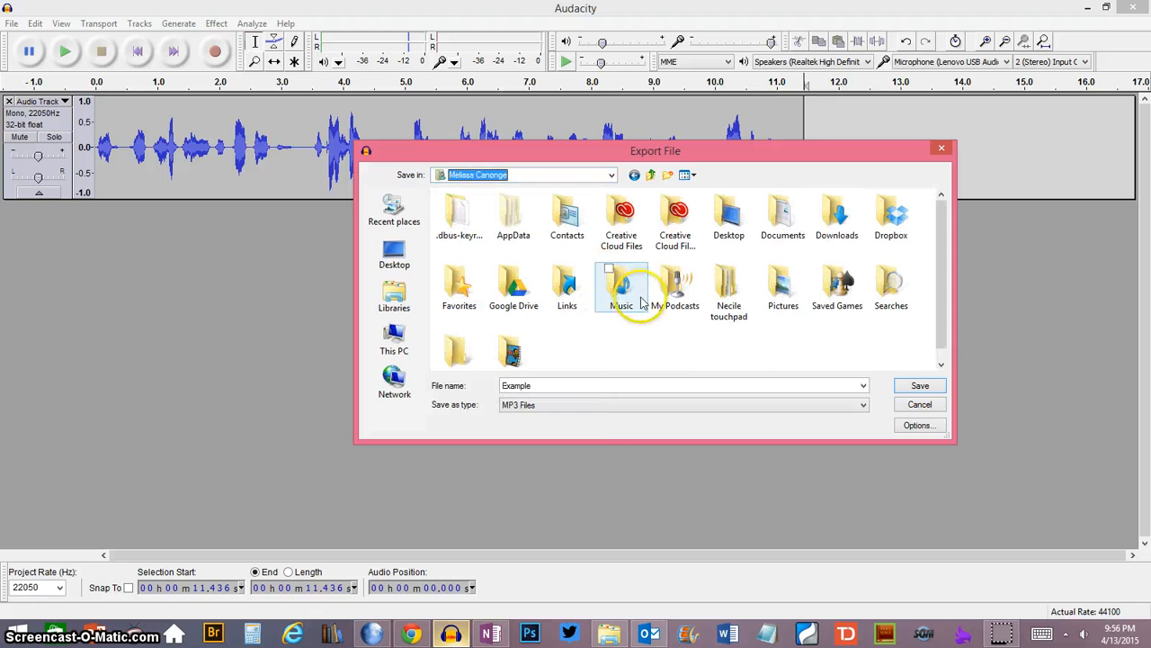
{"action": "double_click", "coordinate": [509, 297]}
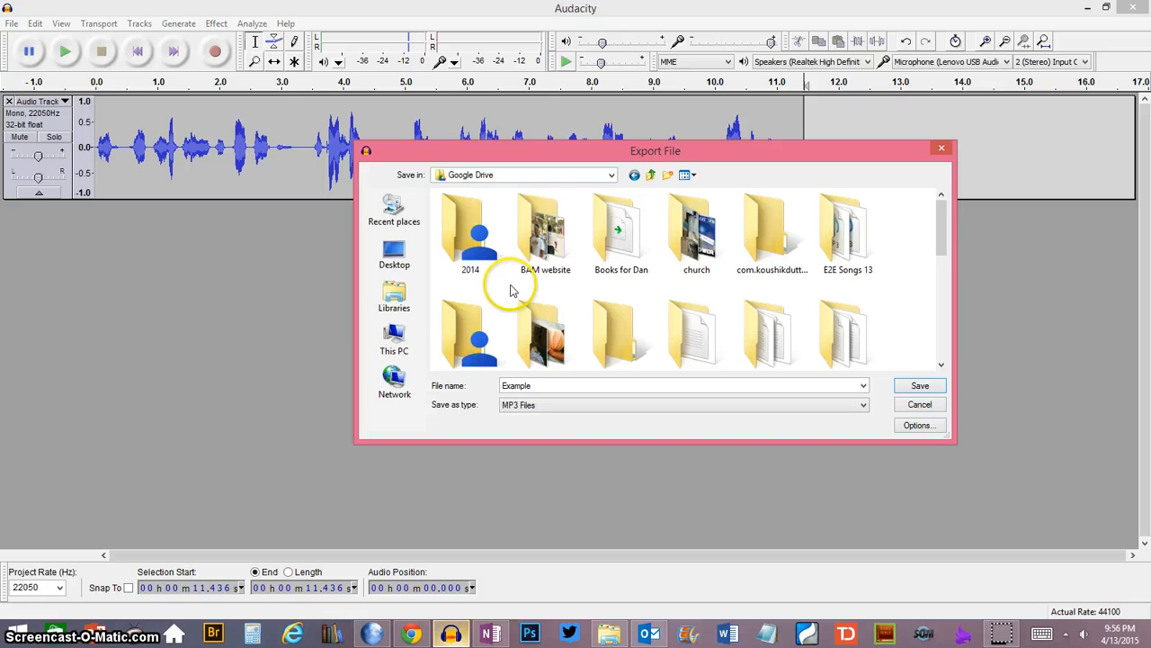
- Choose the For Website folder in Google Drive and save the Example MP3 there
{"action": "left_click_drag", "start_coordinate": [941, 226], "coordinate": [951, 278]}
{"action": "left_click", "coordinate": [832, 247]}
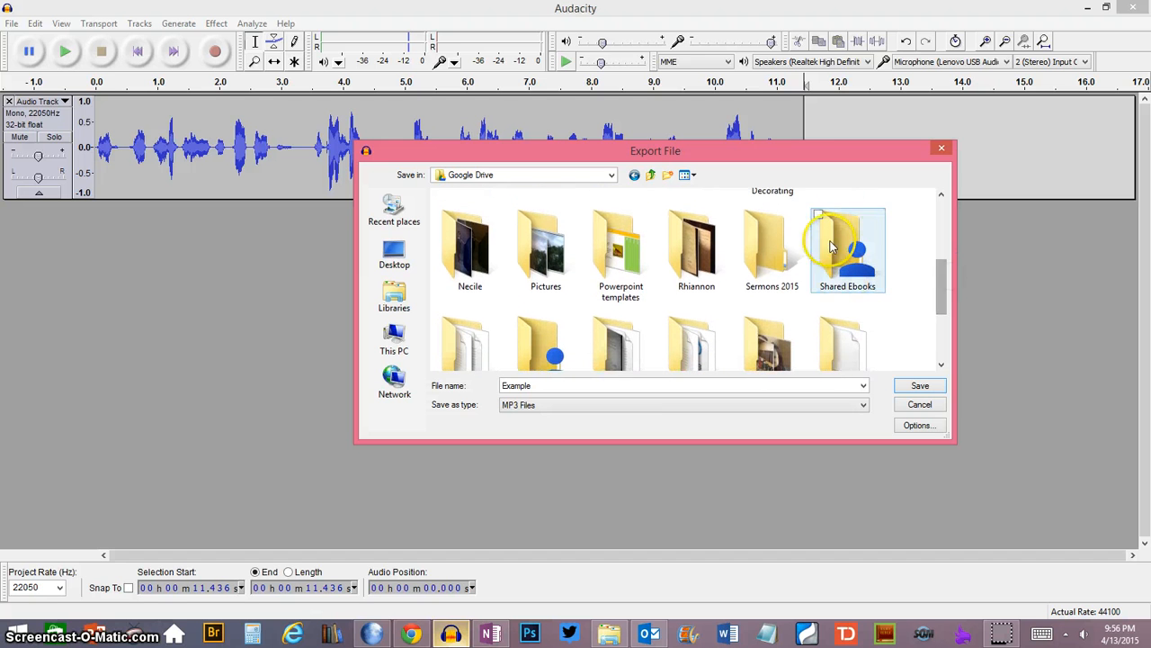
{"action": "left_click", "coordinate": [774, 242]}
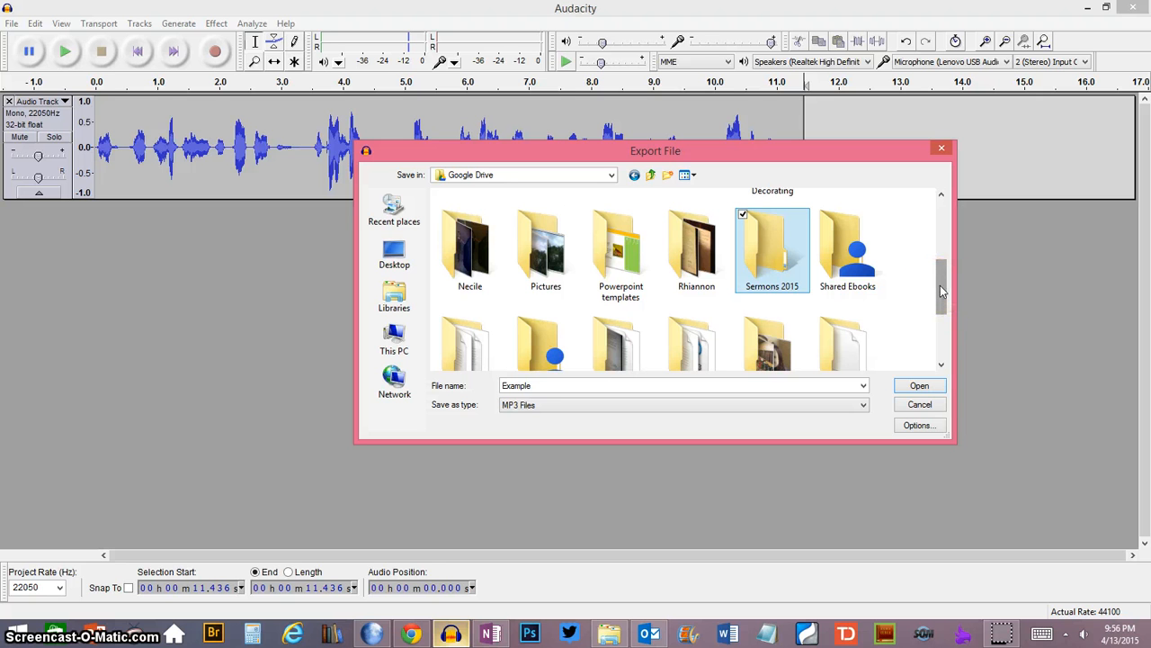
{"action": "left_click_drag", "start_coordinate": [943, 284], "coordinate": [944, 267]}
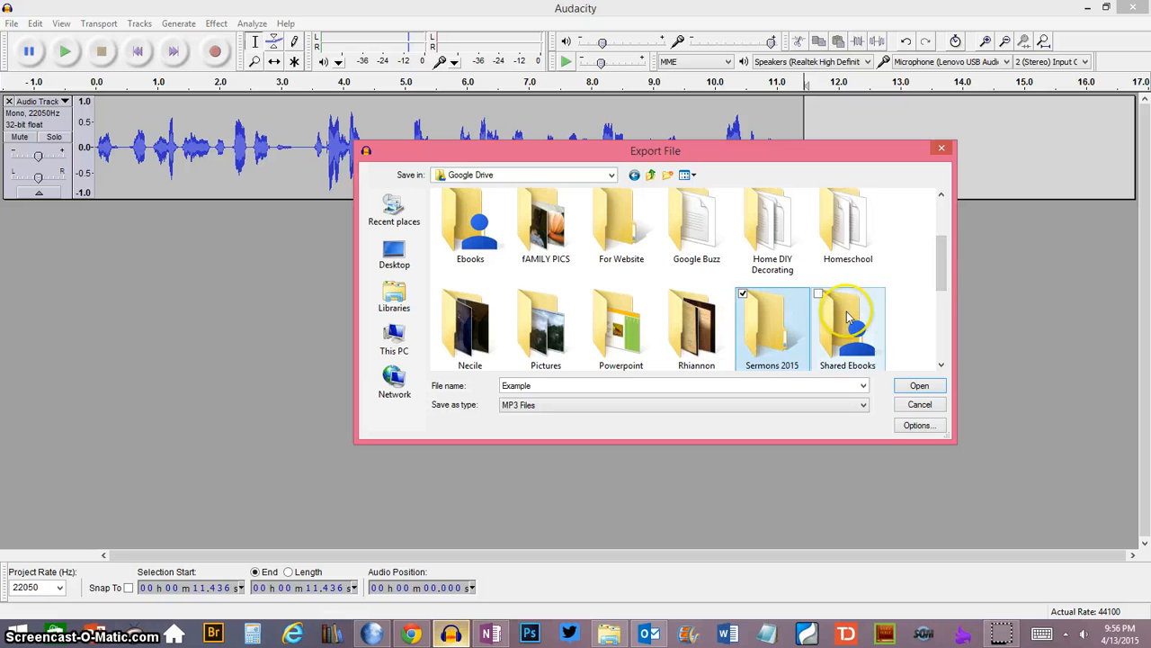
{"action": "left_click_drag", "start_coordinate": [942, 267], "coordinate": [941, 247]}
{"action": "left_click_drag", "start_coordinate": [946, 255], "coordinate": [946, 264]}
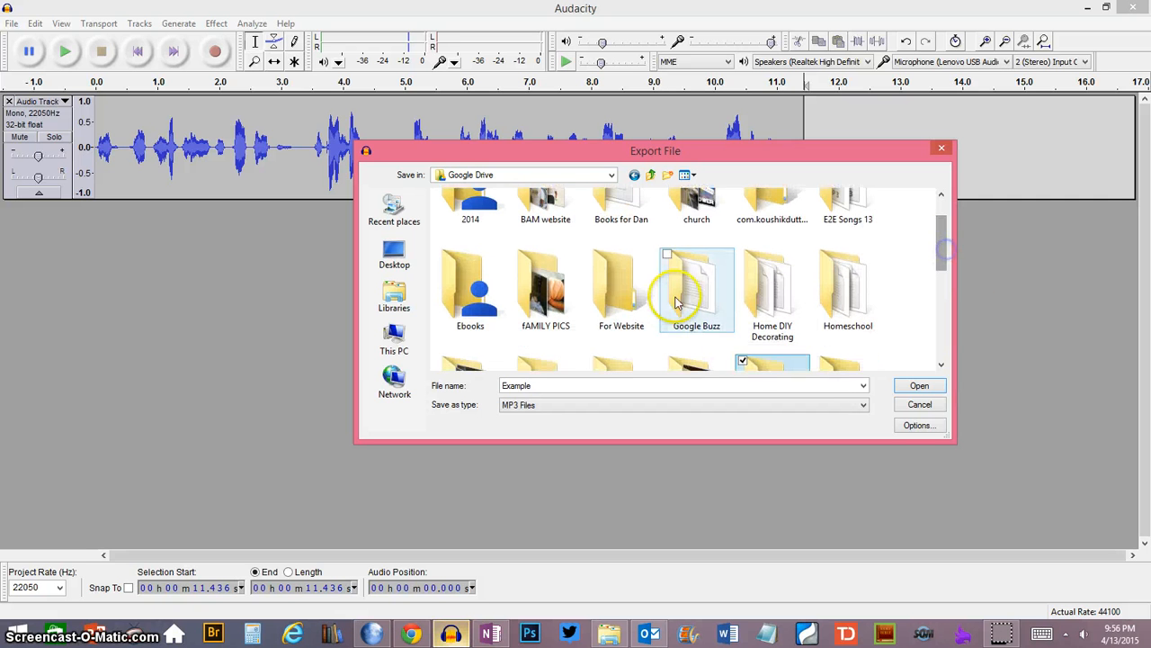
{"action": "left_click", "coordinate": [627, 301]}
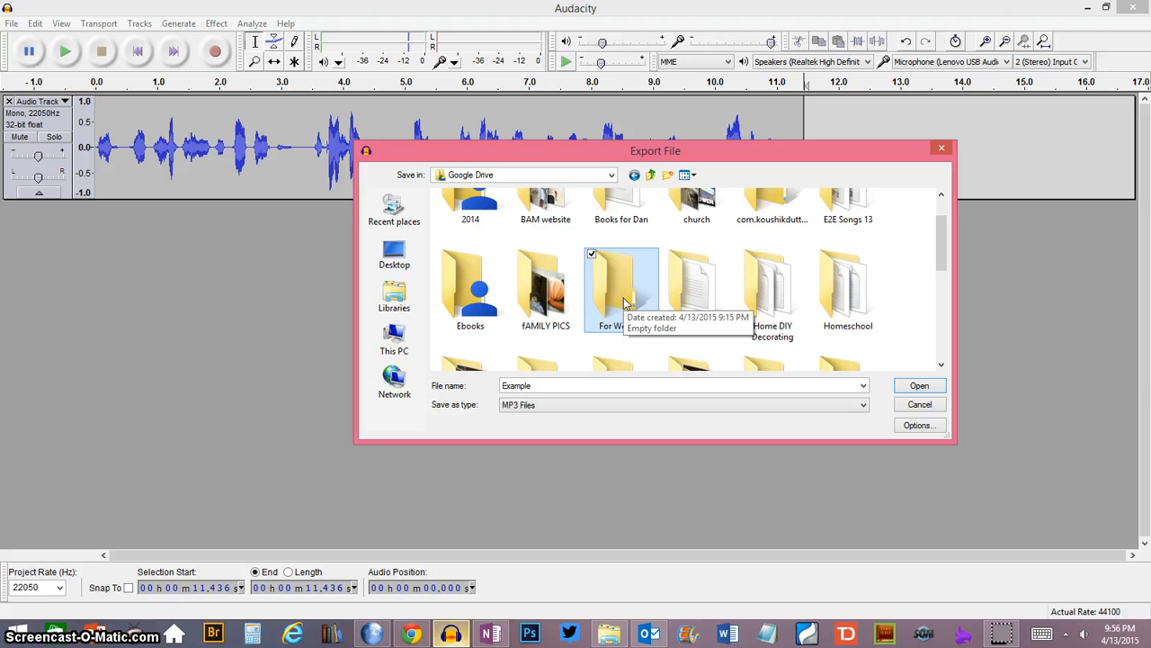
{"action": "left_click", "coordinate": [933, 389]}
{"action": "left_click", "coordinate": [919, 387]}
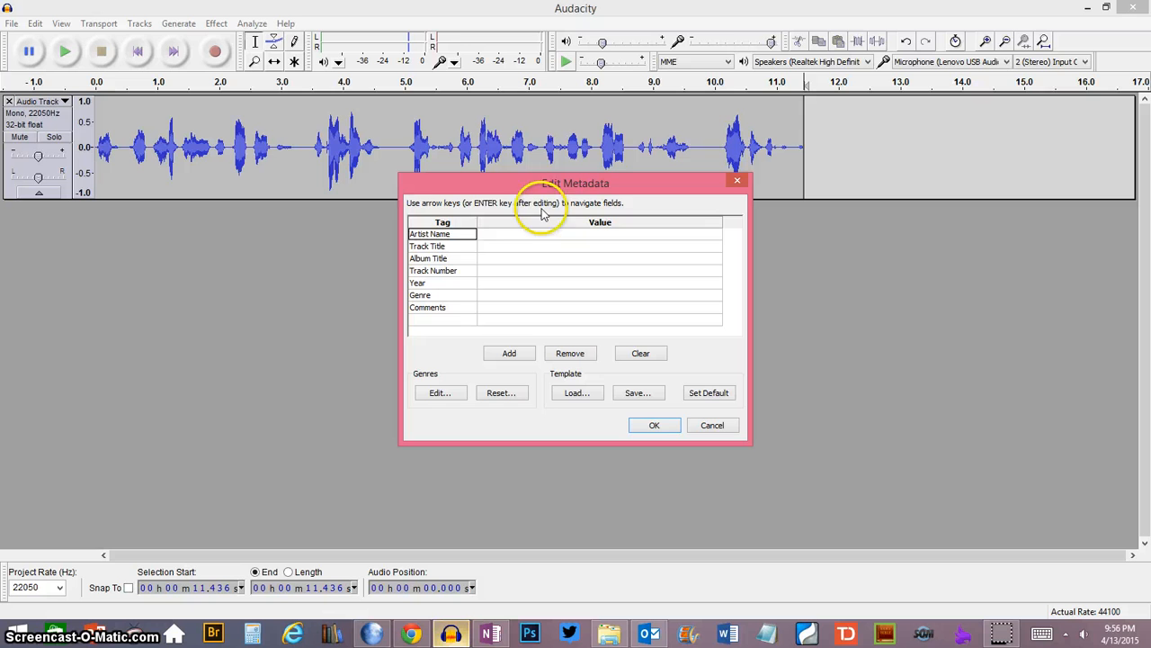
- Fill in the metadata with artist name Pastor and track title Example
{"action": "left_click", "coordinate": [542, 236]}
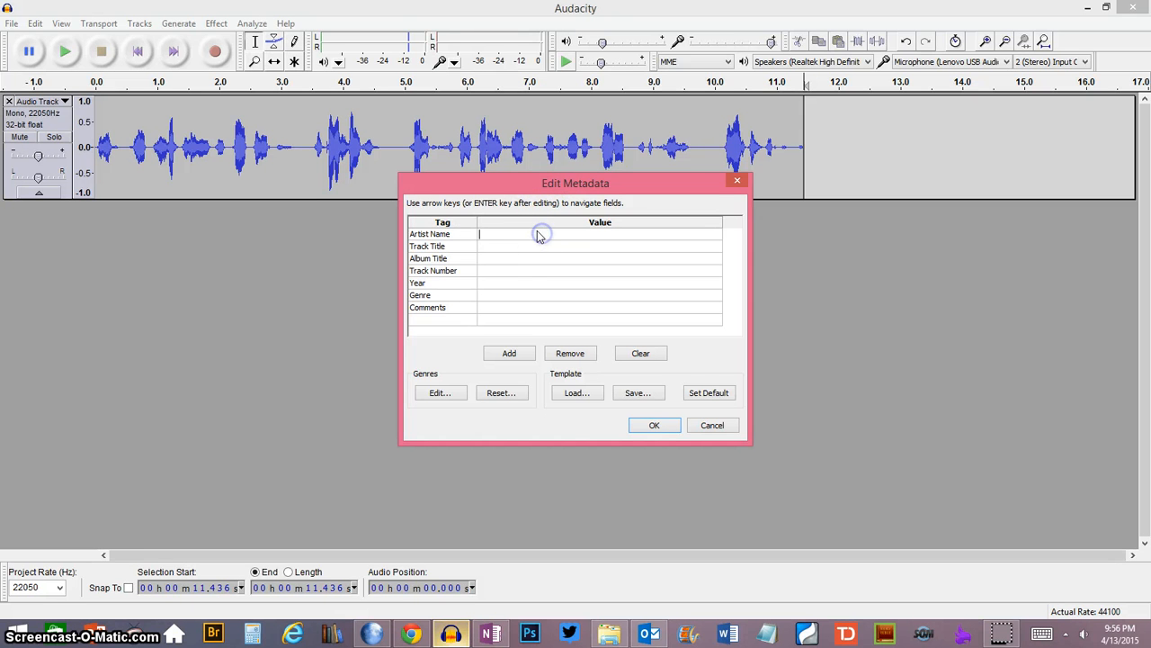
{"action": "type", "text": "Pastor"}
{"action": "left_click", "coordinate": [520, 248]}
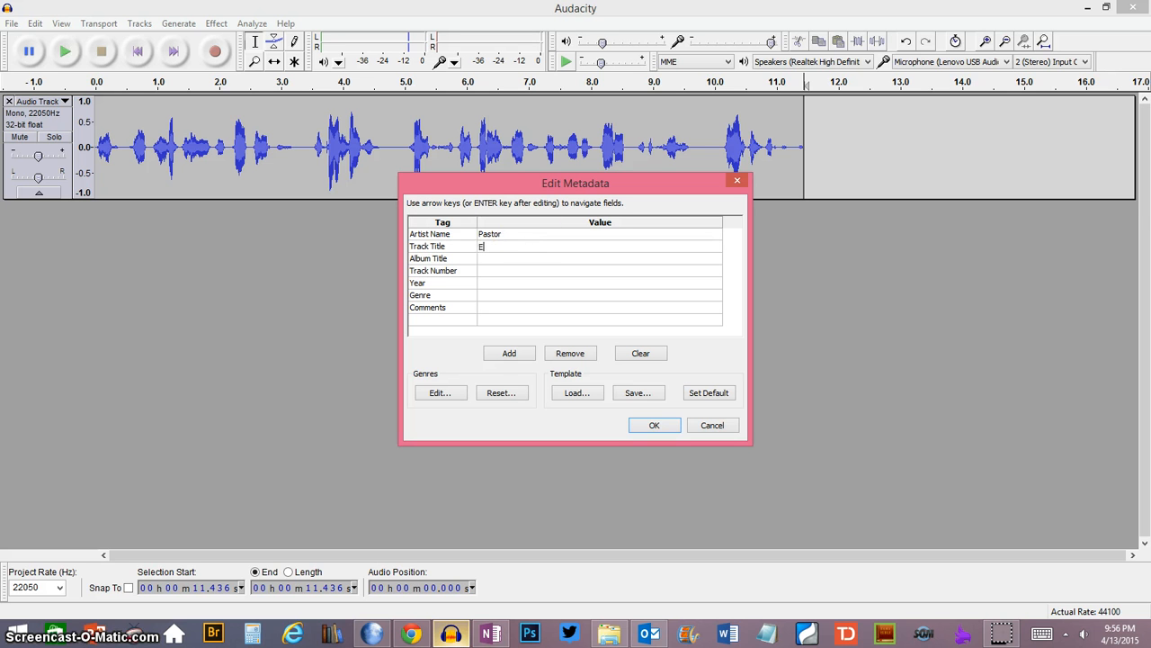
{"action": "type", "text": "Example"}
{"action": "key", "text": "Return"}
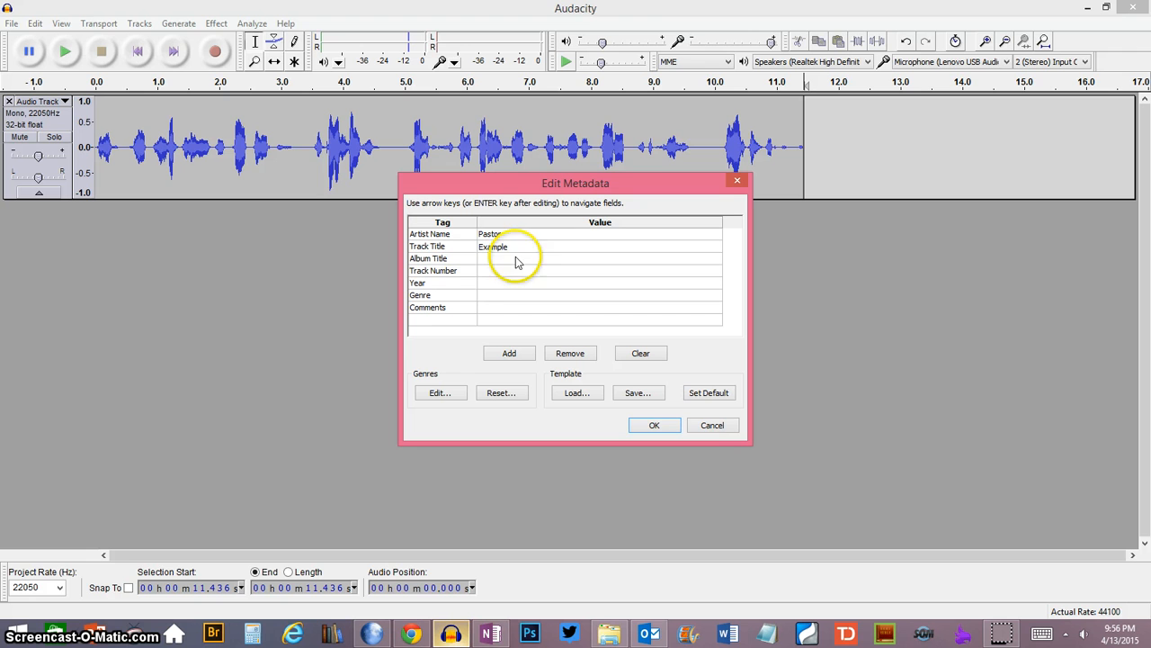
- Set the metadata year to 2015 and save the tags as a template named Tags.xml in the Audacity folder
{"action": "left_click", "coordinate": [500, 285]}
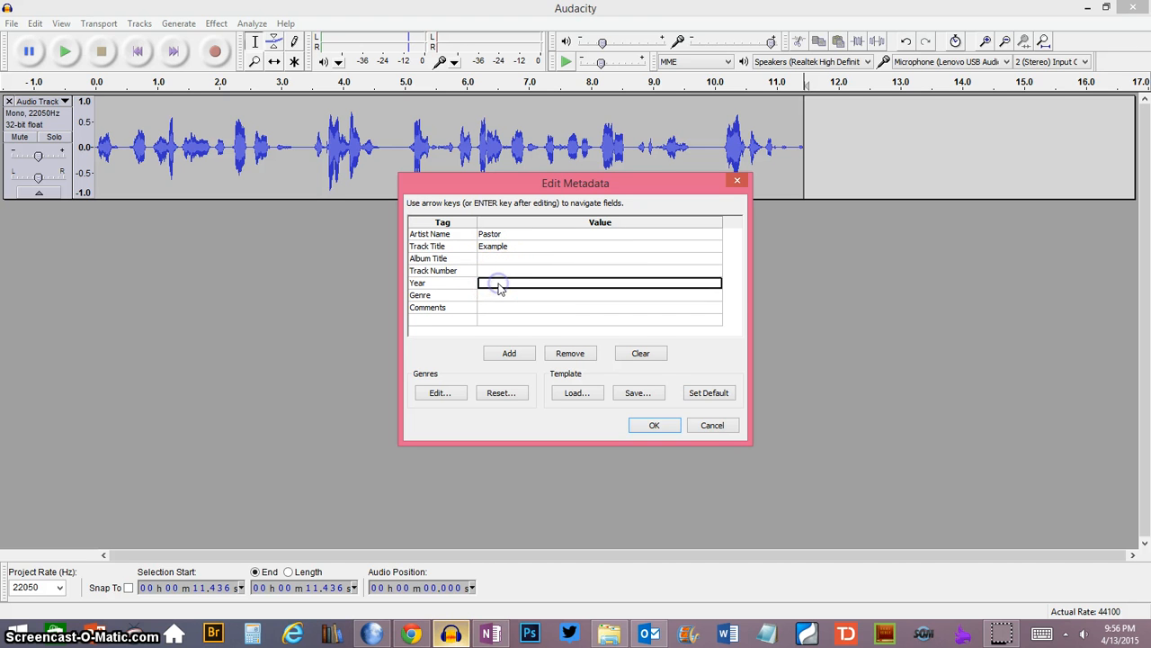
{"action": "type", "text": "12"}
{"action": "left_click", "coordinate": [531, 279]}
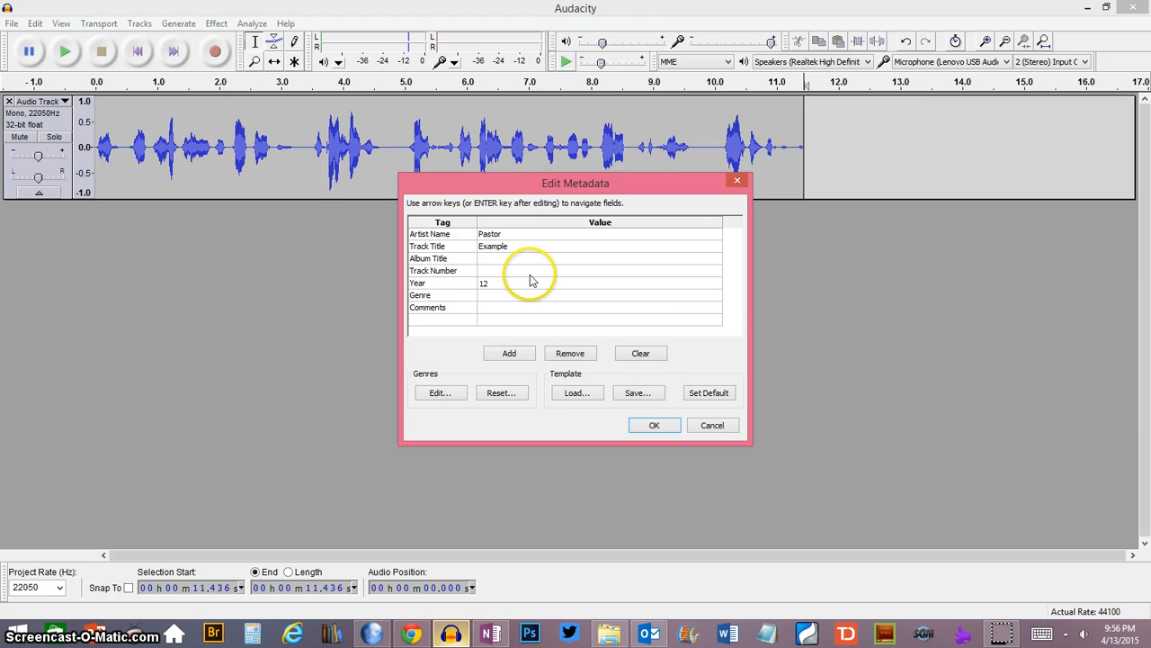
{"action": "type", "text": "2015"}
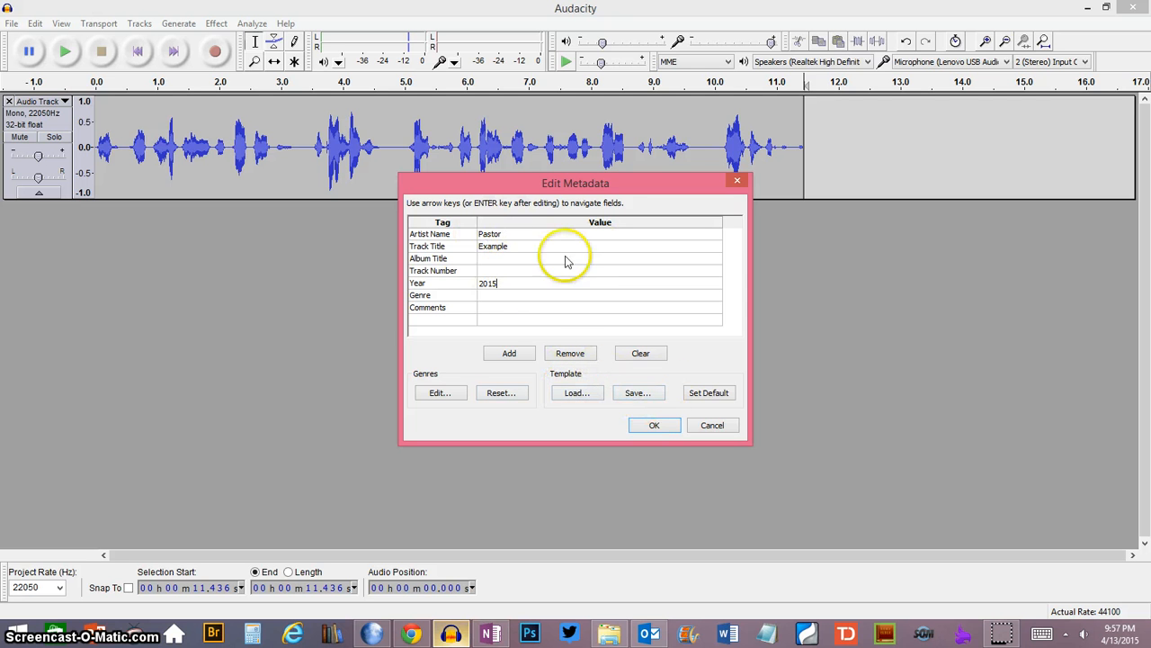
{"action": "left_click", "coordinate": [653, 393]}
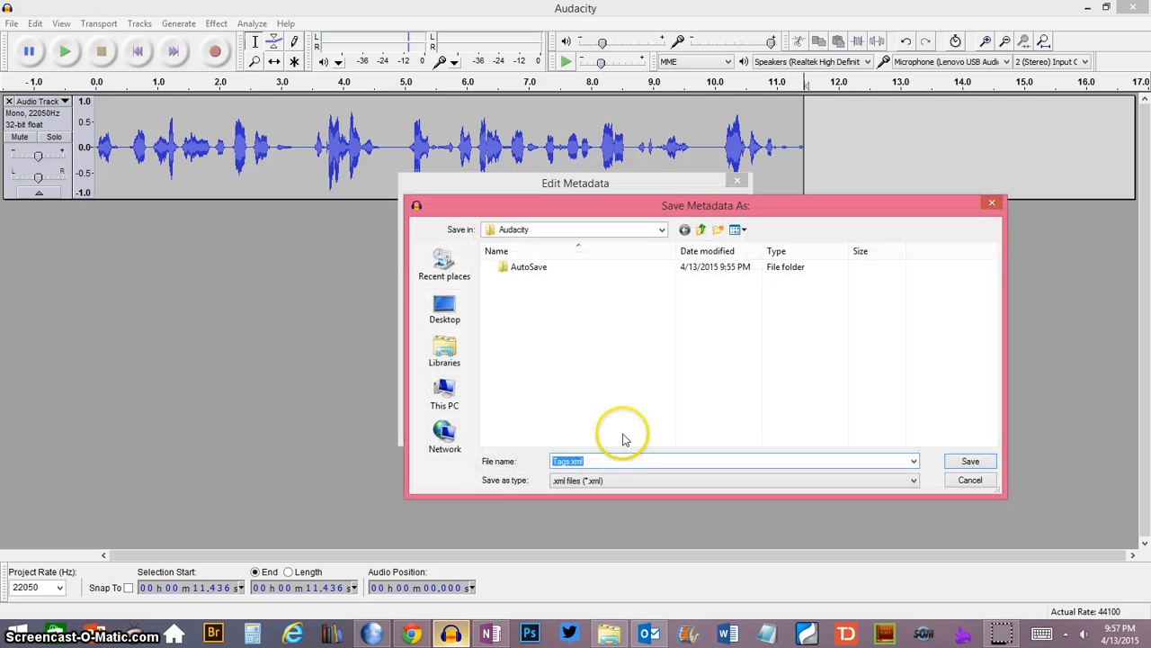
{"action": "left_click", "coordinate": [959, 463]}
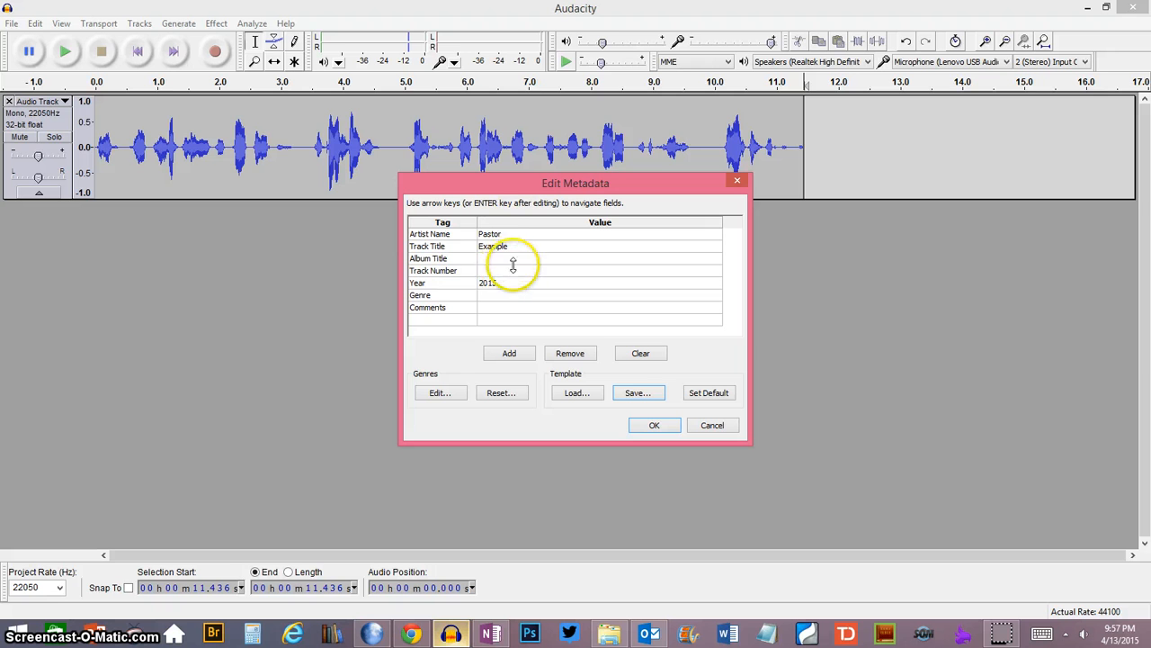
{"action": "left_click", "coordinate": [512, 235]}
{"action": "left_click", "coordinate": [512, 234]}
{"action": "left_click", "coordinate": [514, 236]}
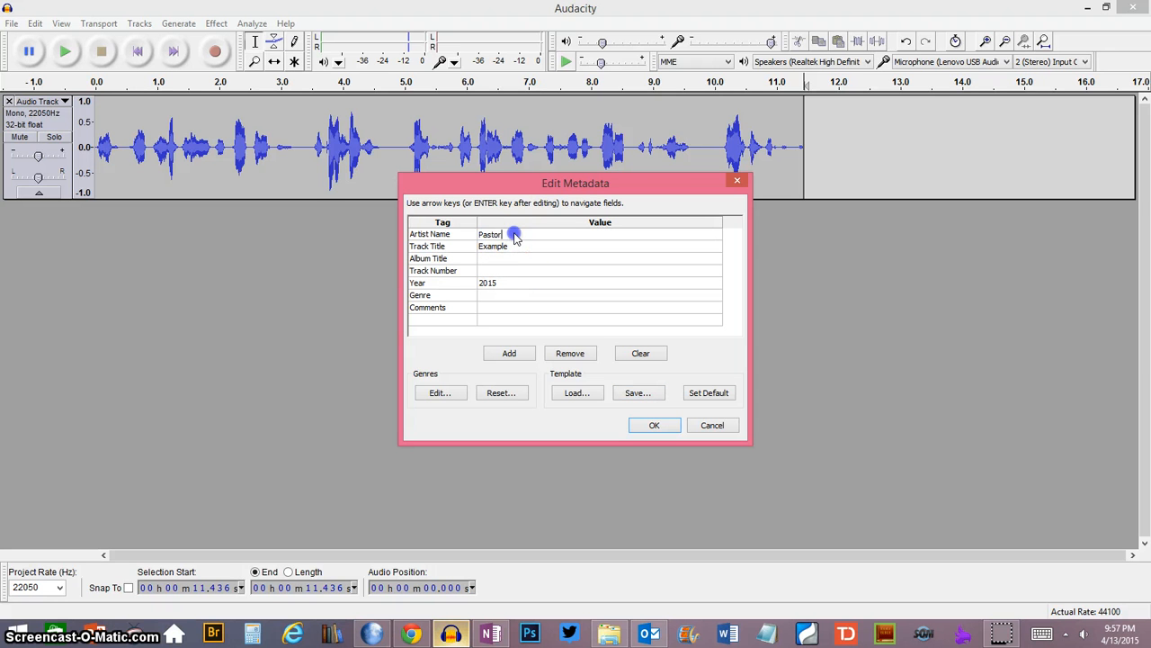
{"action": "type", "text": "Da"}
{"action": "double_click", "coordinate": [494, 258]}
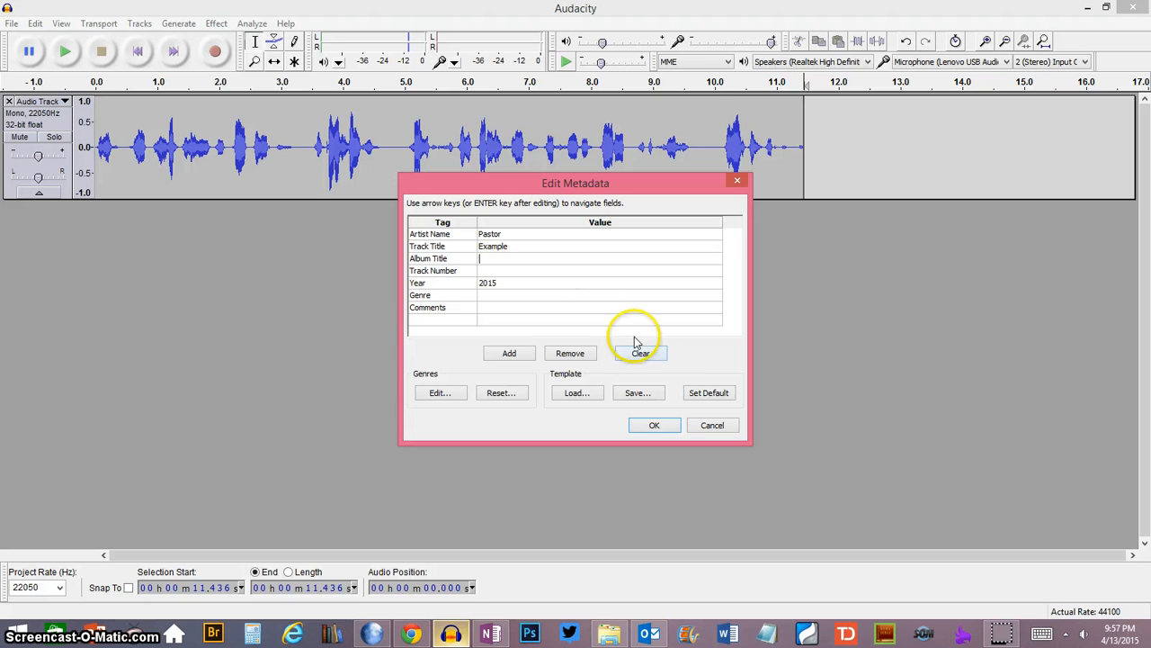
- Accept the metadata to finish the MP3 export and switch to Google Drive in Chrome
{"action": "left_click", "coordinate": [654, 426]}
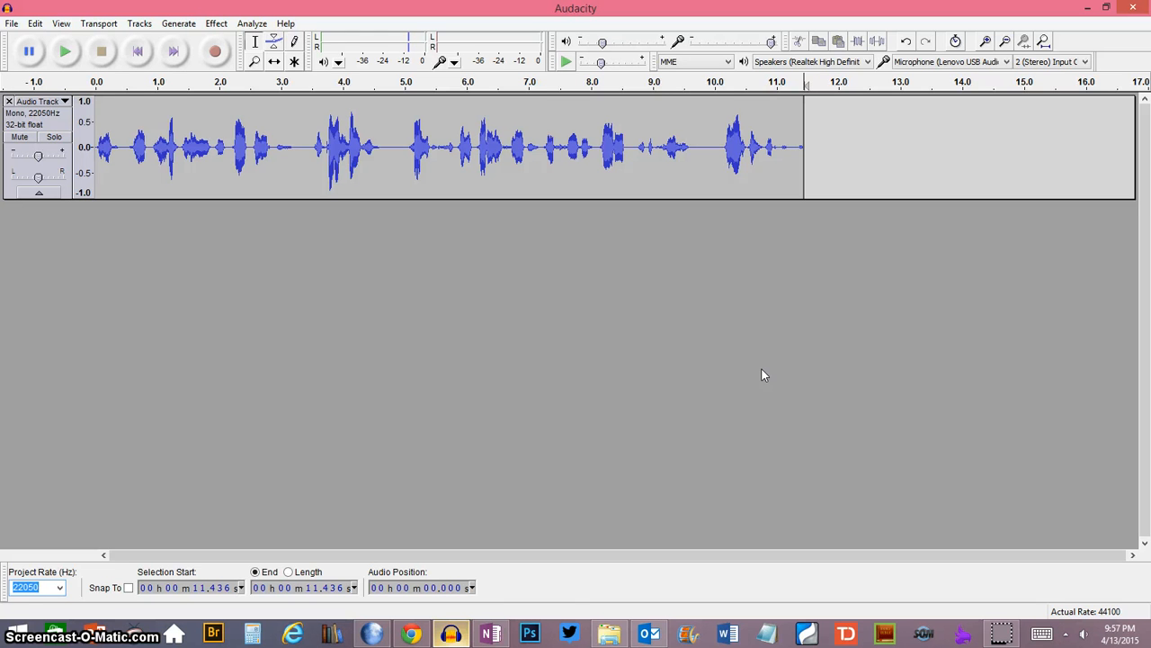
{"action": "left_click", "coordinate": [412, 632]}
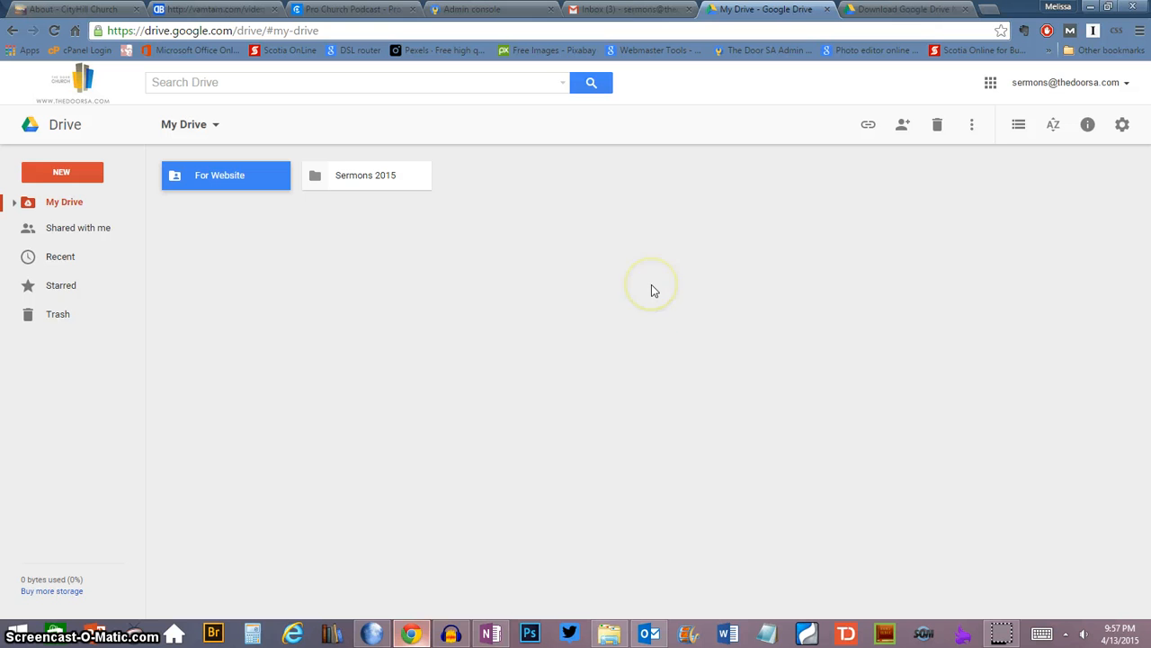